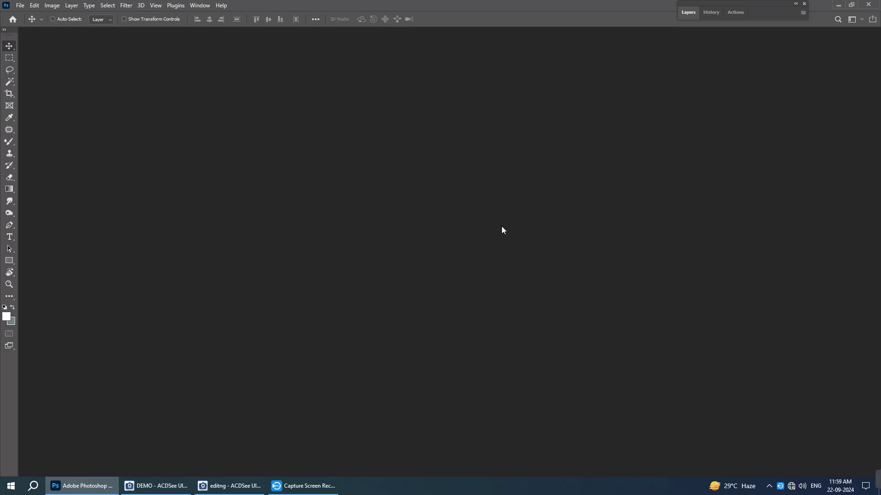
- Create a new 36 x 12 in, 200 ppi document from the recent presets
key(ctrl+n)
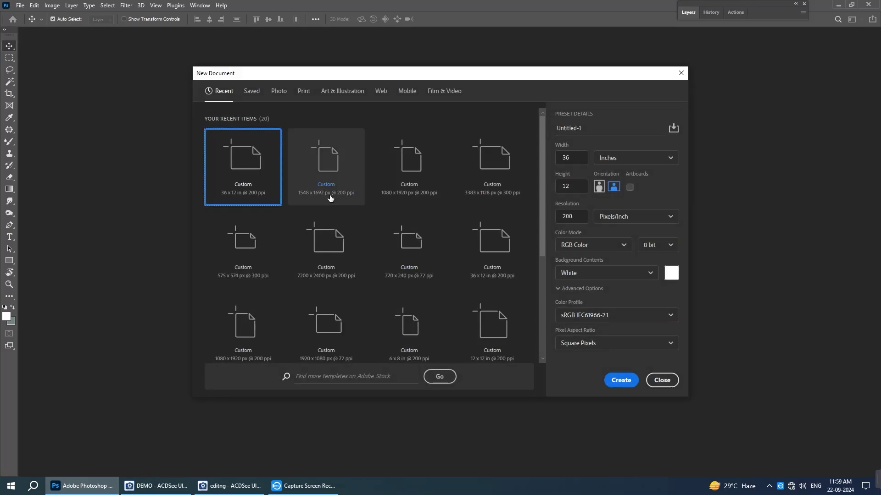
click(335, 182)
click(244, 172)
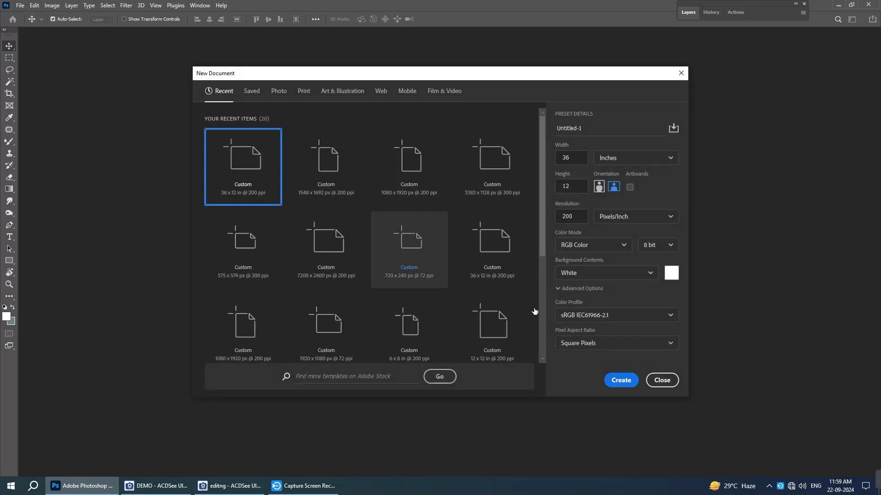
click(618, 381)
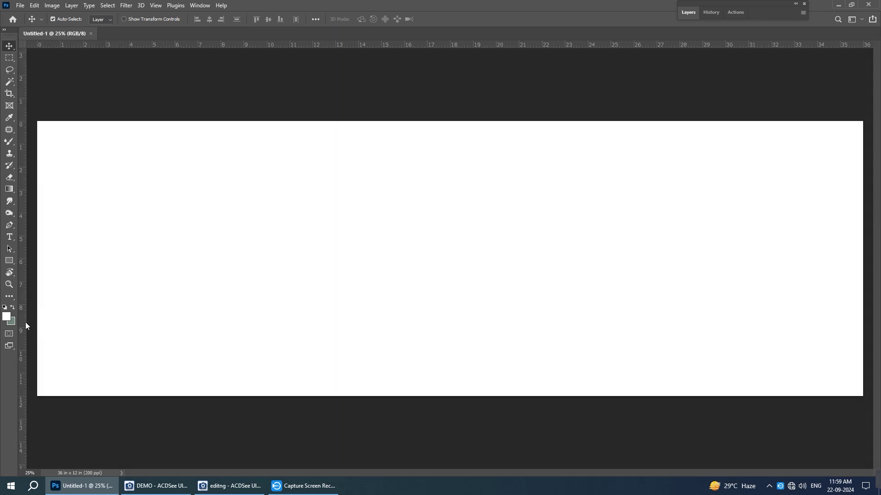
- Add guides at about 14.9 in across and 10.4 in down, and set the foreground to black
drag(29, 322, 379, 315)
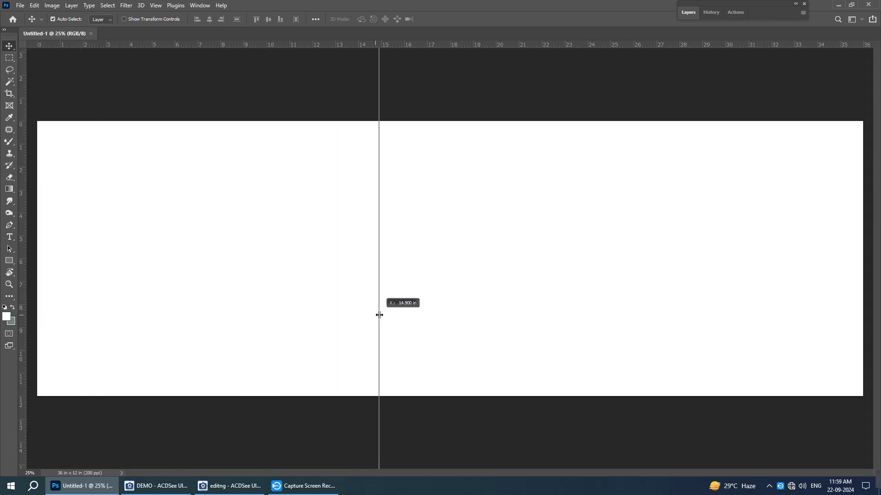
drag(242, 44, 240, 359)
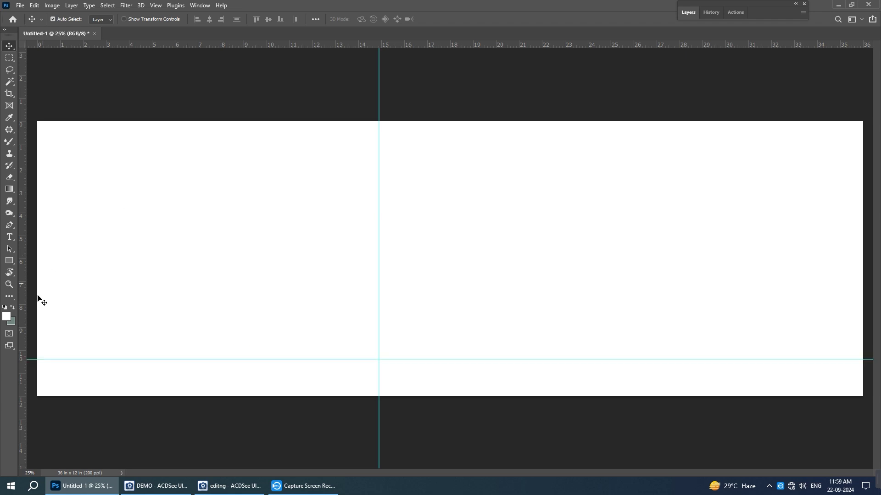
click(9, 314)
click(676, 421)
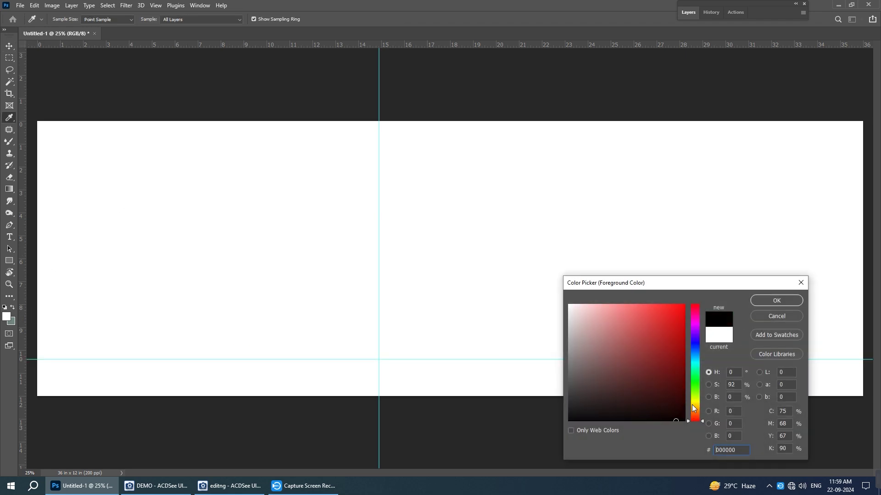
click(763, 303)
- Fill the area from the top-left corner to the guide intersection with black on new Layer 1
key(m)
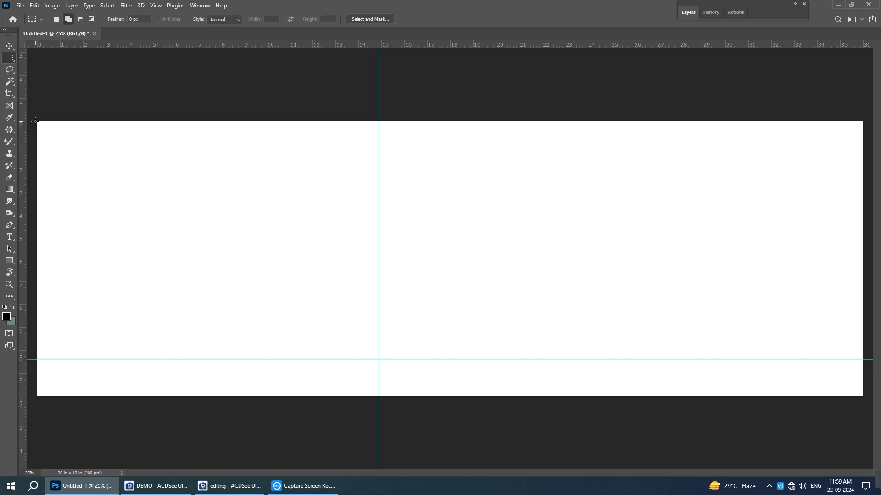
drag(36, 120, 377, 358)
key(ctrl+shift+n)
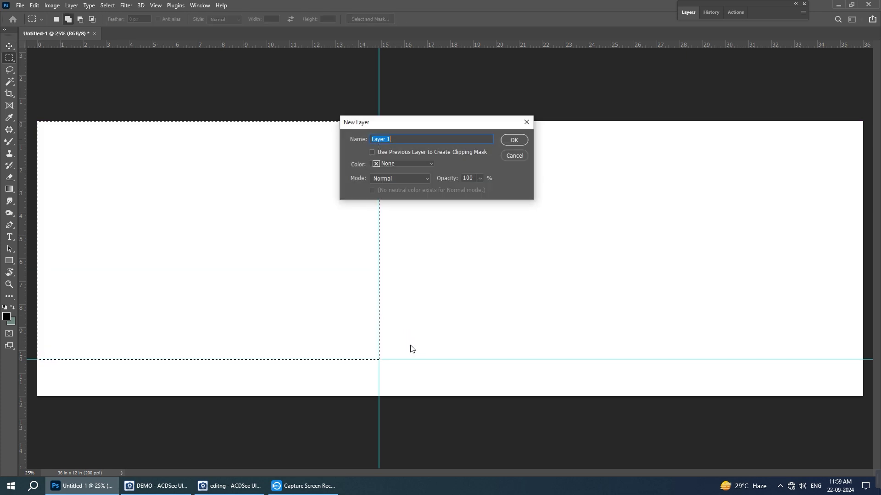
key(Return)
key(alt+BackSpace)
key(ctrl+d)
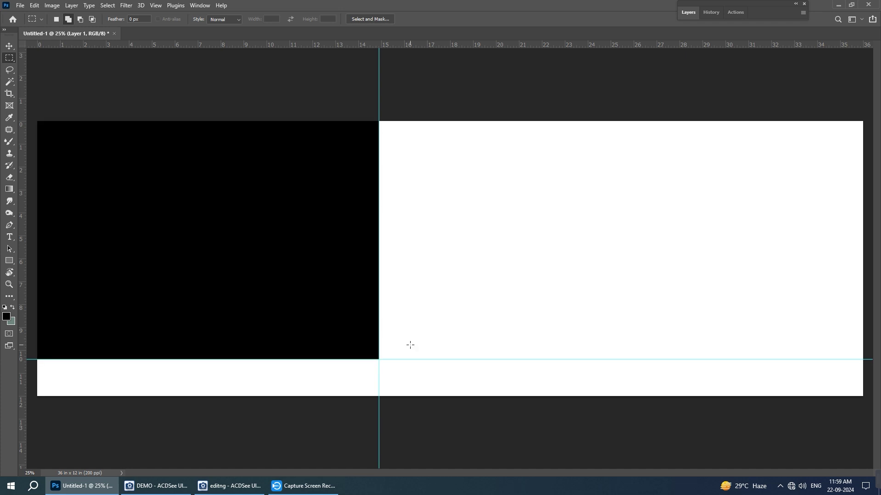
key(v)
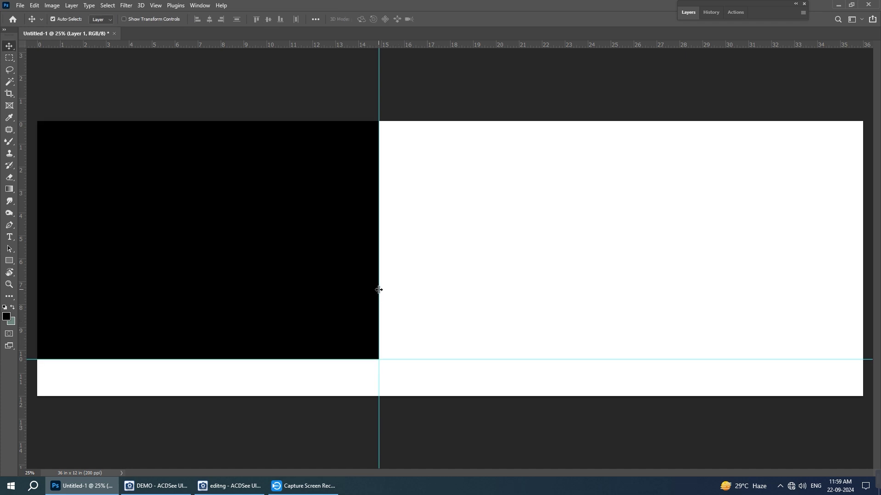
- Reposition guides to about 17 in and 8.7 in across, and 8.8 in and 3.7 in down
drag(379, 290, 428, 285)
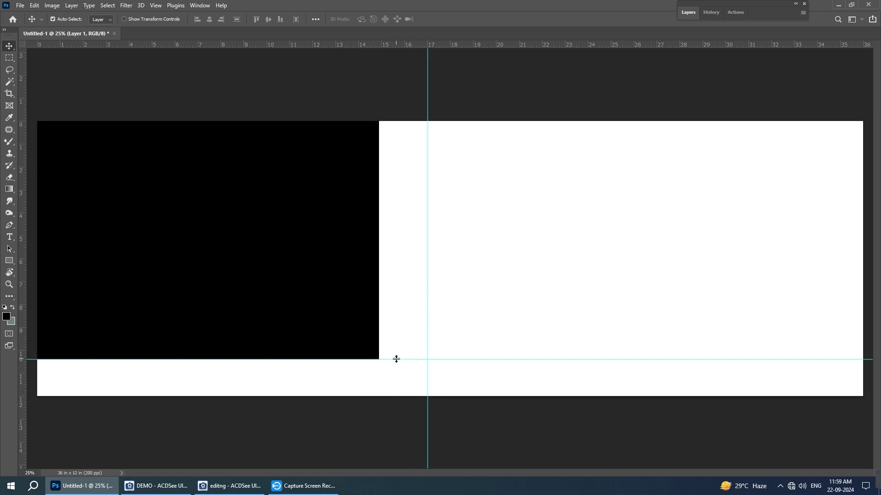
drag(396, 360, 397, 313)
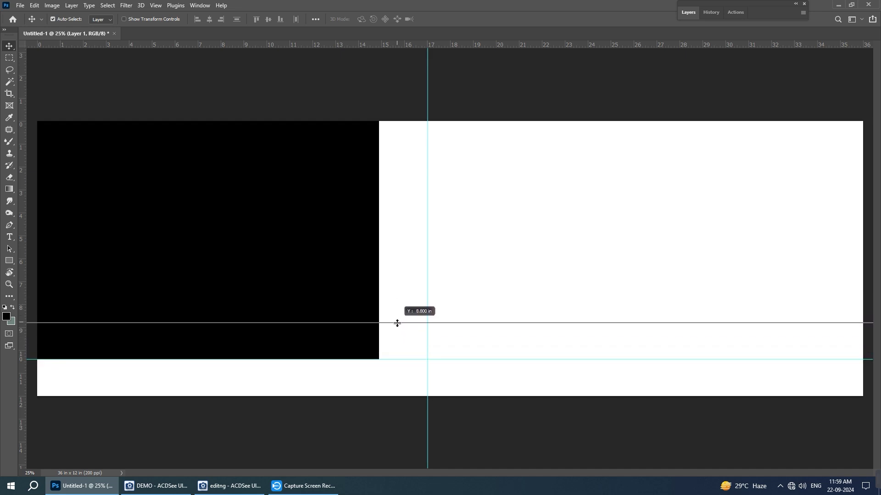
drag(397, 314, 397, 325)
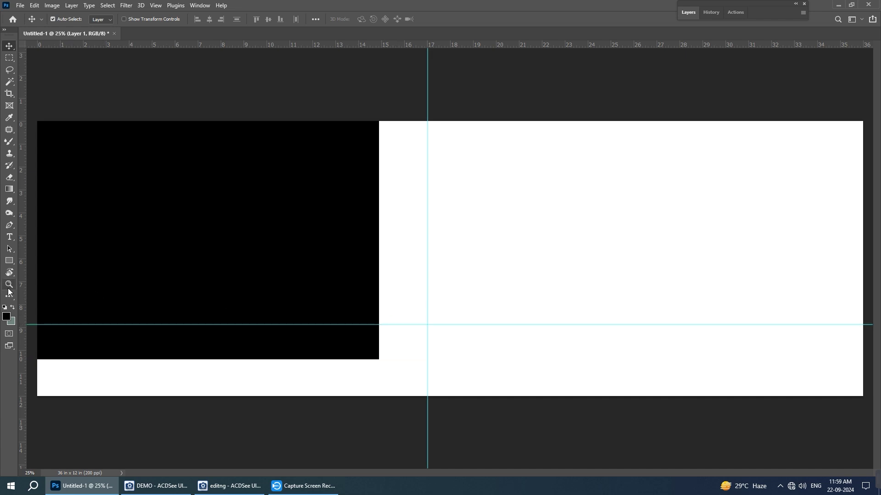
drag(24, 291, 238, 284)
drag(281, 43, 305, 206)
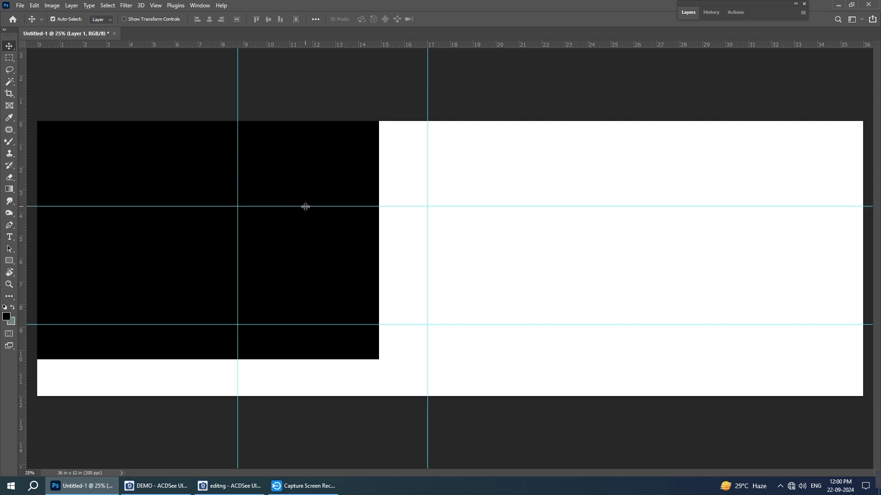
- Fill the guide-framed rectangle with white (ffffff) on new Layer 2, notching the black block
key(m)
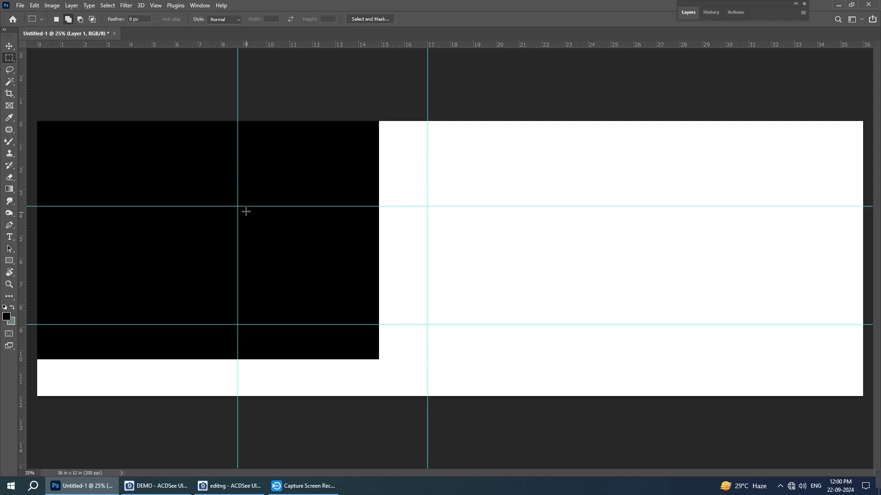
mouse_move(238, 206)
mouse_down()
mouse_move(403, 285)
mouse_move(422, 322)
mouse_up()
key(ctrl+shift+n)
key(Return)
click(7, 318)
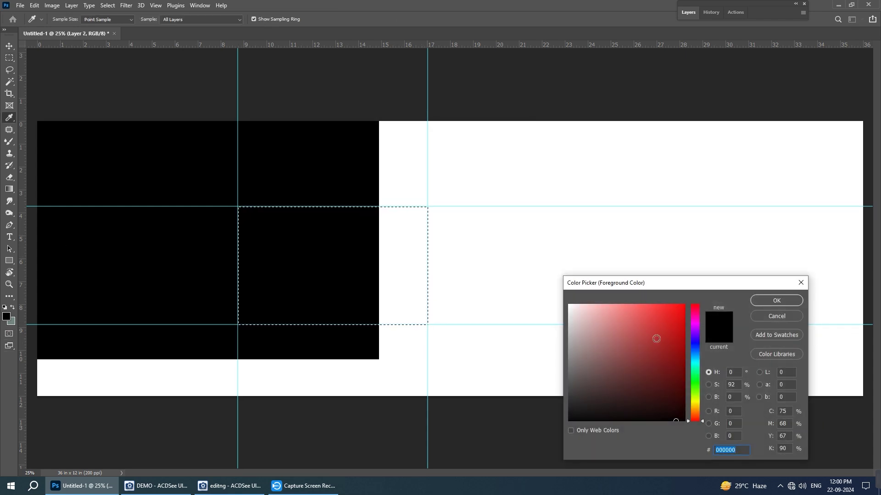
text(ffffff)
click(778, 301)
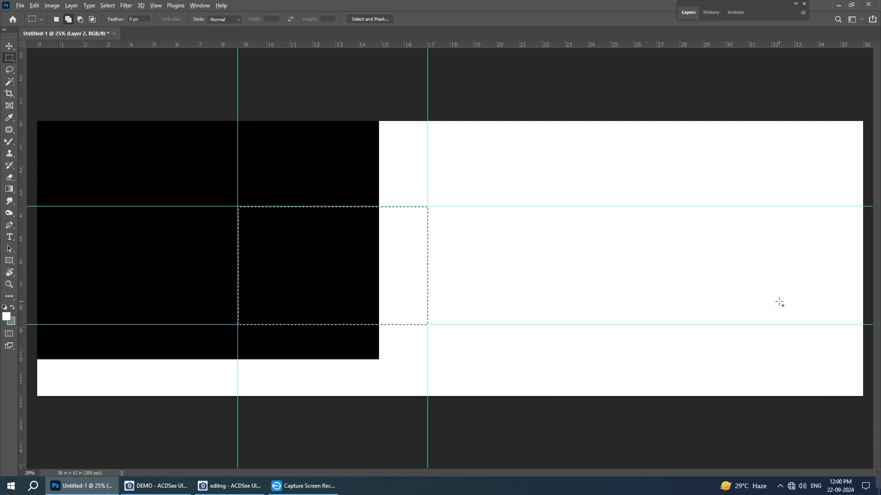
key(alt+BackSpace)
key(ctrl+d)
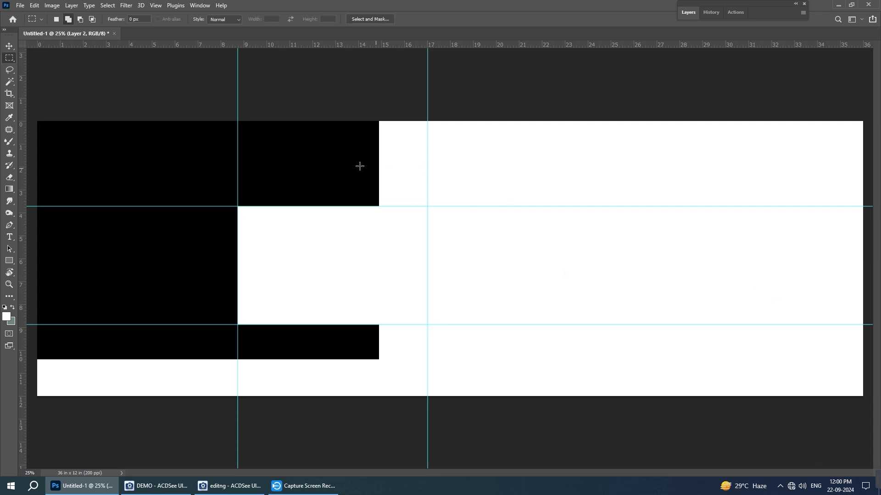
key(v)
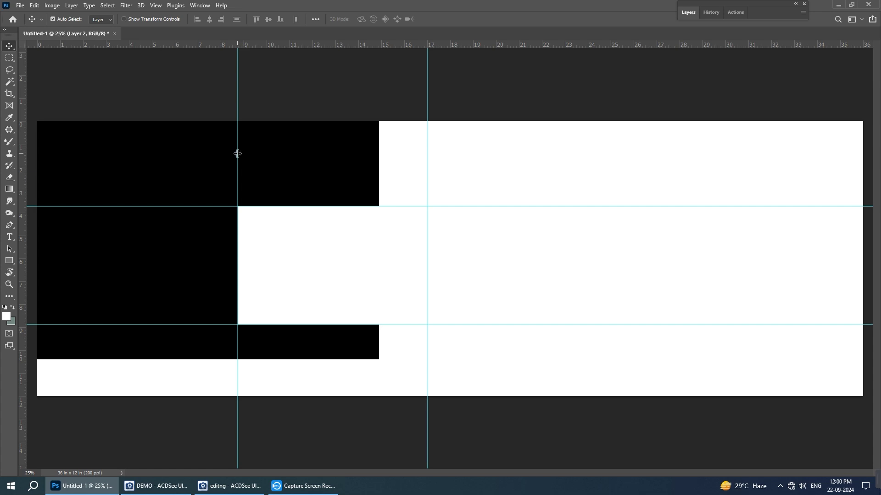
- Move the guides to about 9.34 and 18 in across and 4.22 and 9.4 in down
drag(237, 154, 251, 154)
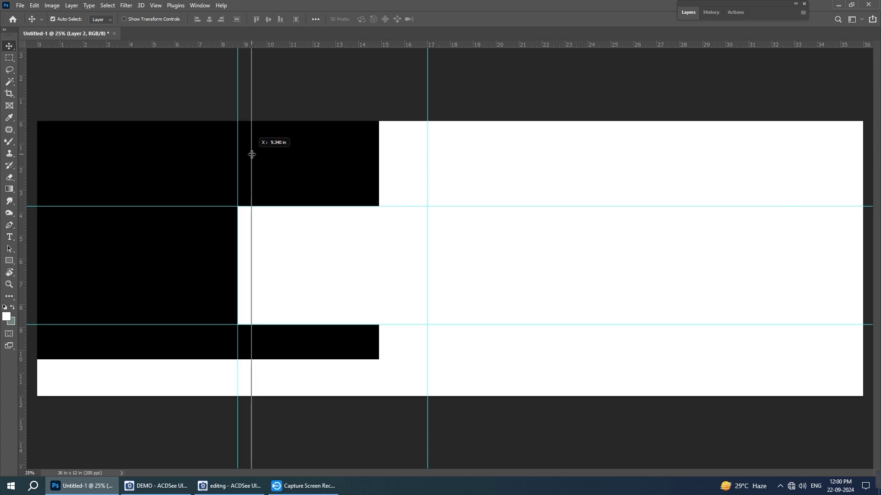
drag(251, 154, 249, 154)
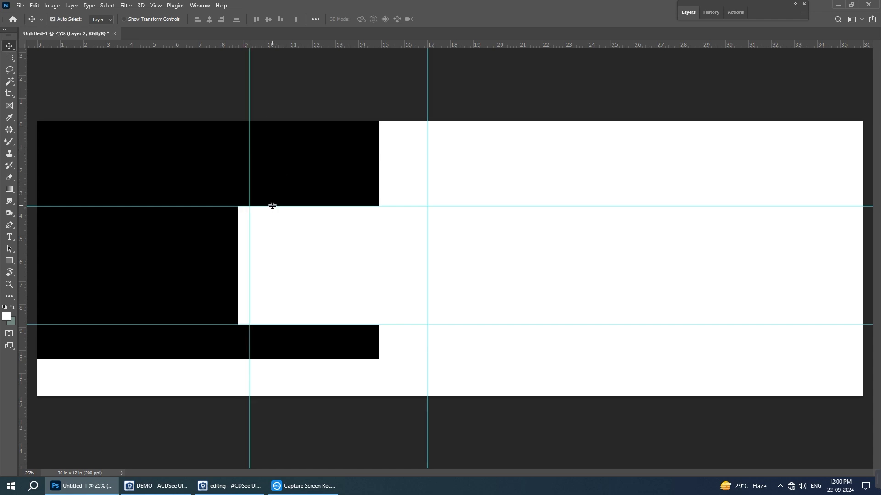
drag(272, 207, 273, 218)
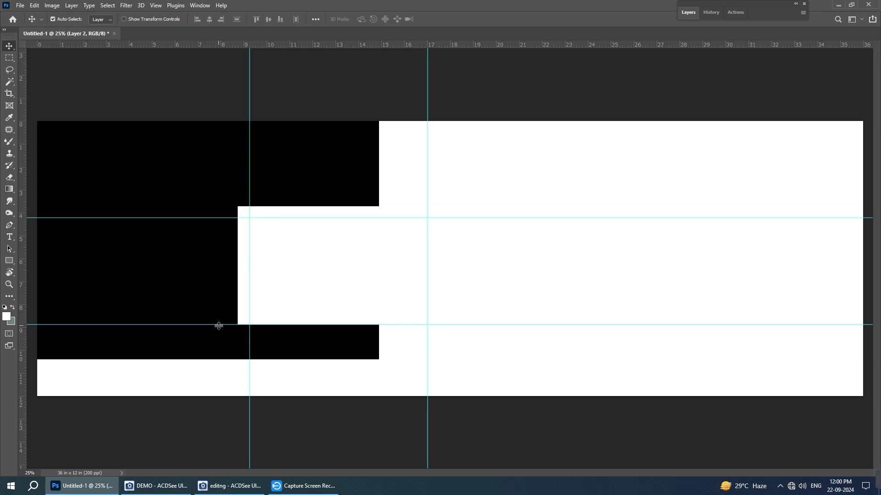
drag(218, 325, 218, 328)
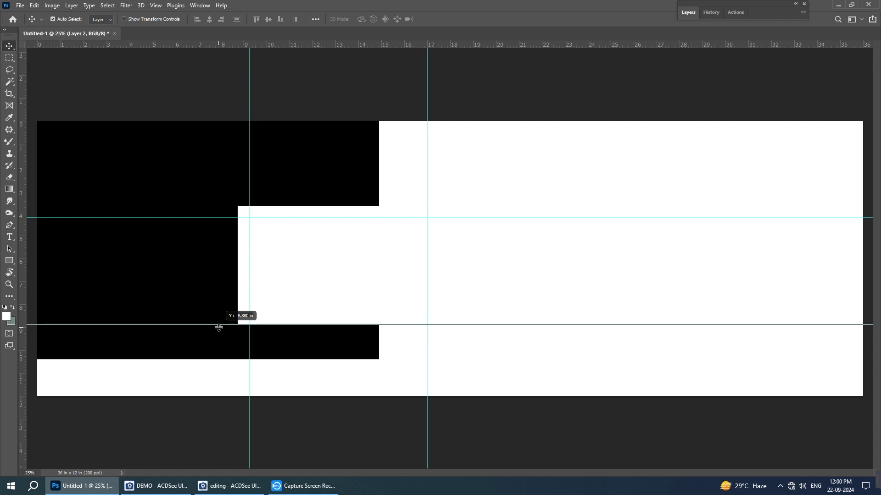
drag(218, 328, 218, 336)
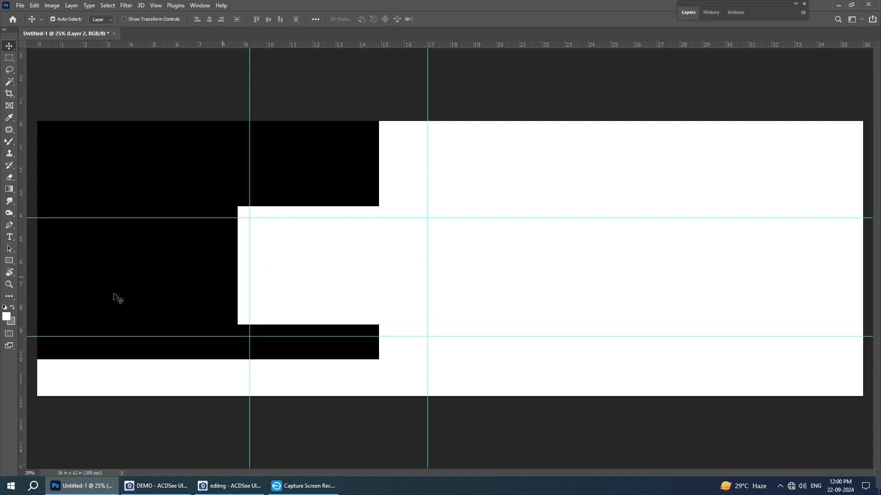
drag(428, 252, 450, 254)
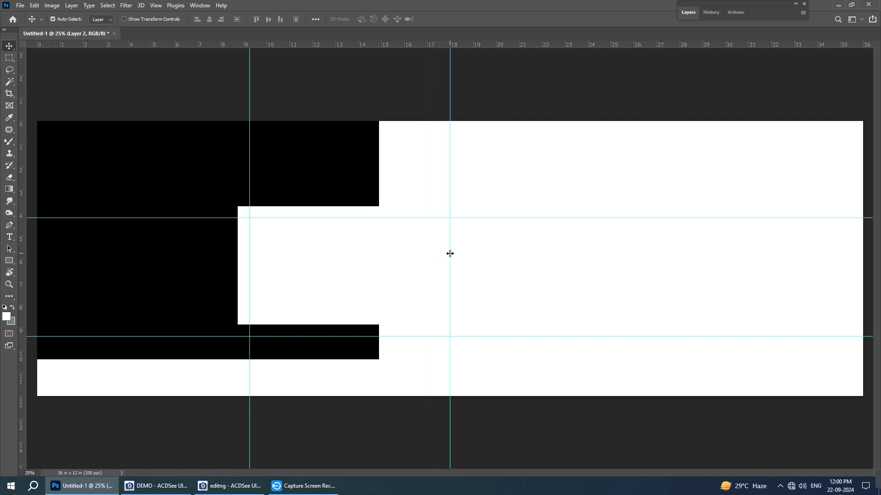
- Fill the adjusted guide area with black (000000) on new Layer 3, then remove the 9.34 in guide
key(m)
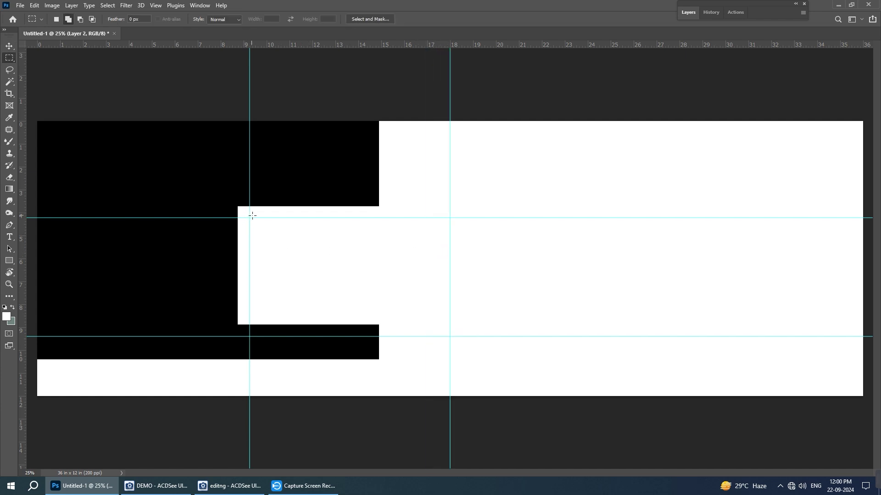
drag(250, 218, 448, 336)
key(ctrl+shift+n)
key(Return)
text(i000000)
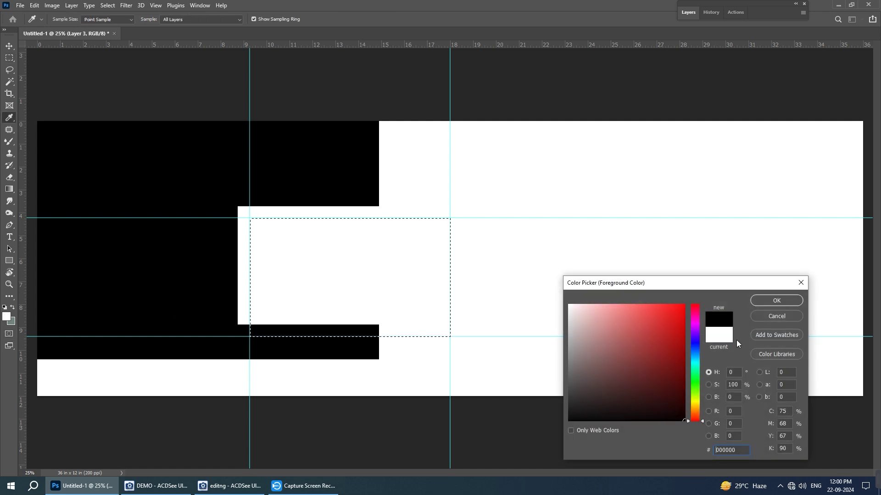
click(760, 301)
key(m)
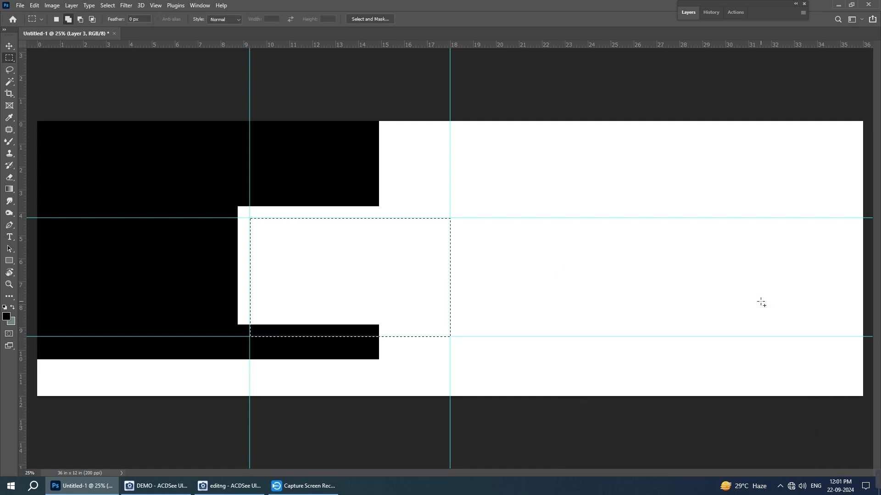
key(alt+BackSpace)
key(ctrl+d)
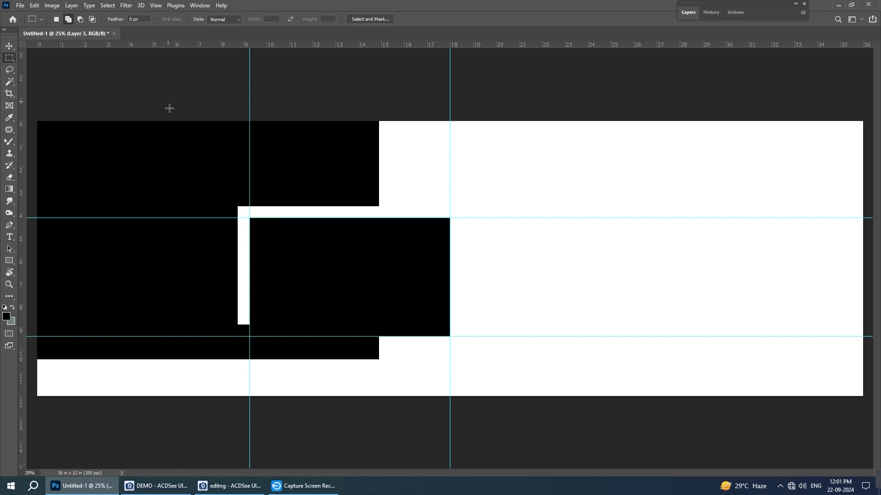
key(v)
drag(251, 173, 20, 144)
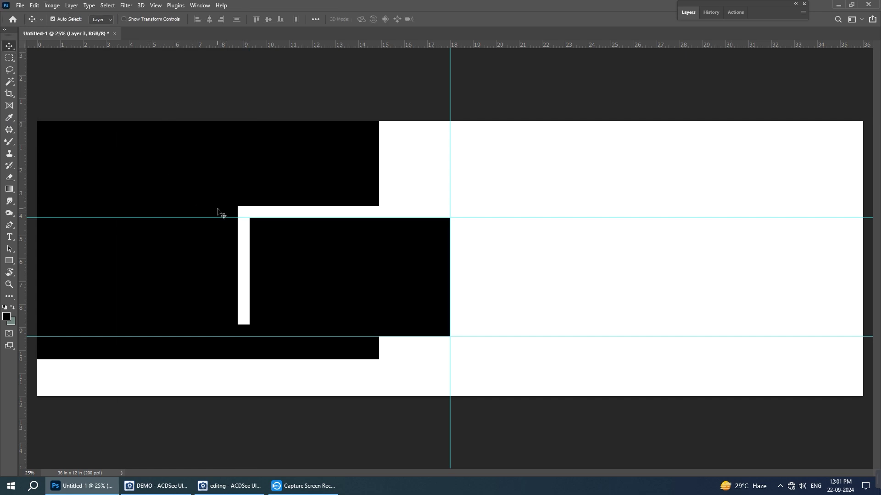
- Remove the two horizontal guides and the 18 in vertical guide
drag(210, 219, 242, 13)
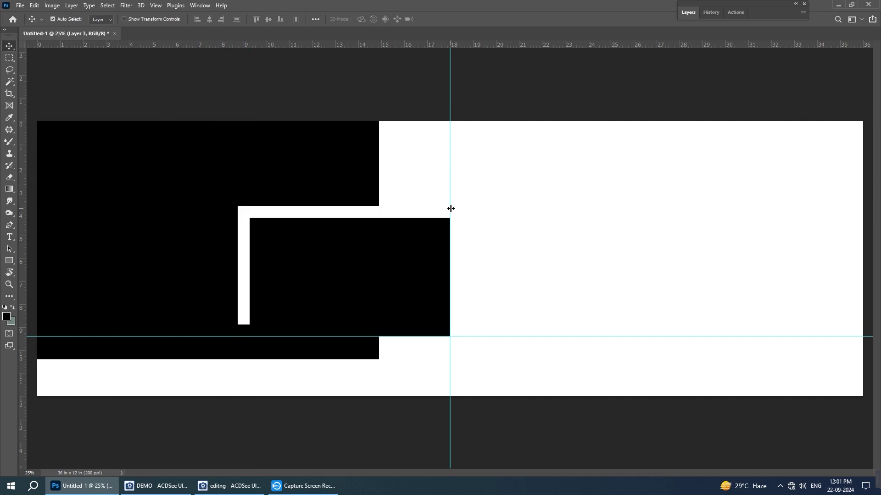
drag(451, 209, 20, 188)
drag(191, 337, 365, 44)
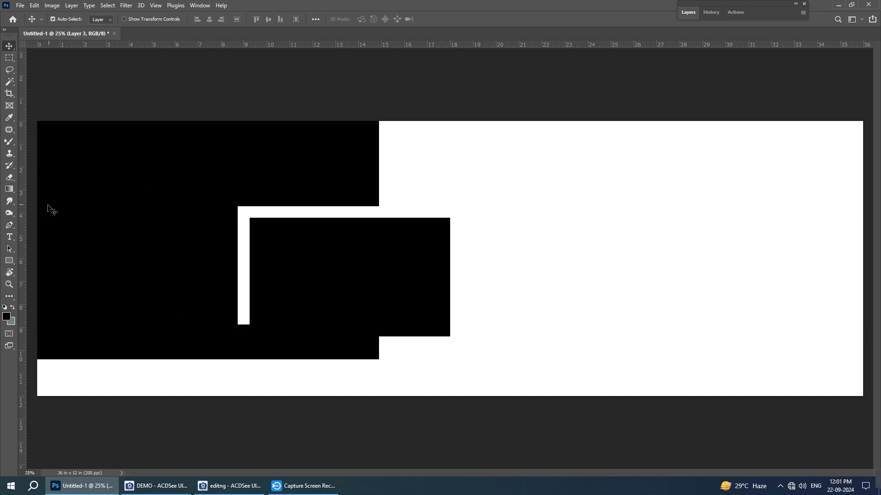
- Add vertical guides near 26 and 34 in, and horizontal guides between about 0.8 and 3.8 in
mouse_move(21, 204)
mouse_down()
mouse_move(211, 204)
mouse_move(633, 177)
mouse_up()
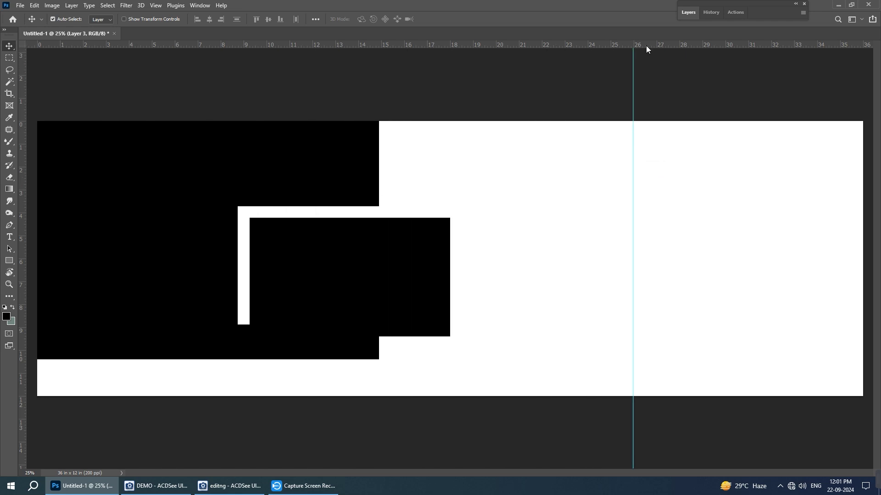
mouse_move(646, 46)
mouse_down()
mouse_move(654, 94)
mouse_move(647, 138)
mouse_up()
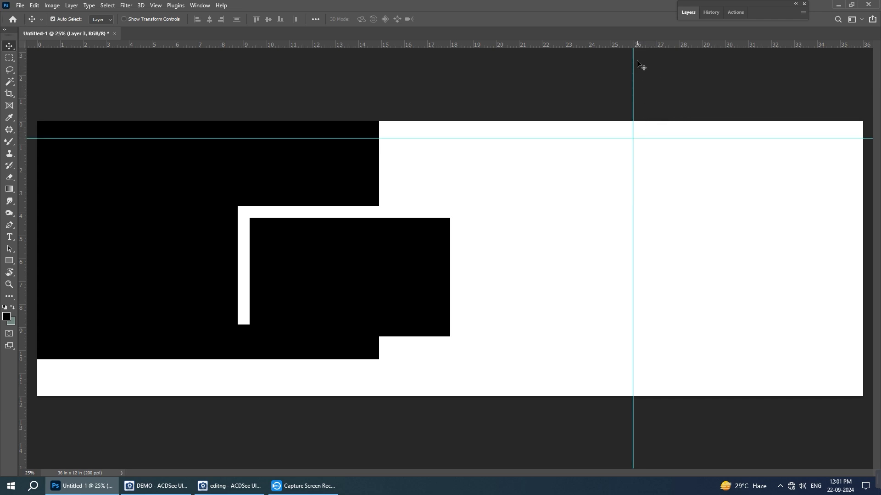
drag(589, 46, 596, 142)
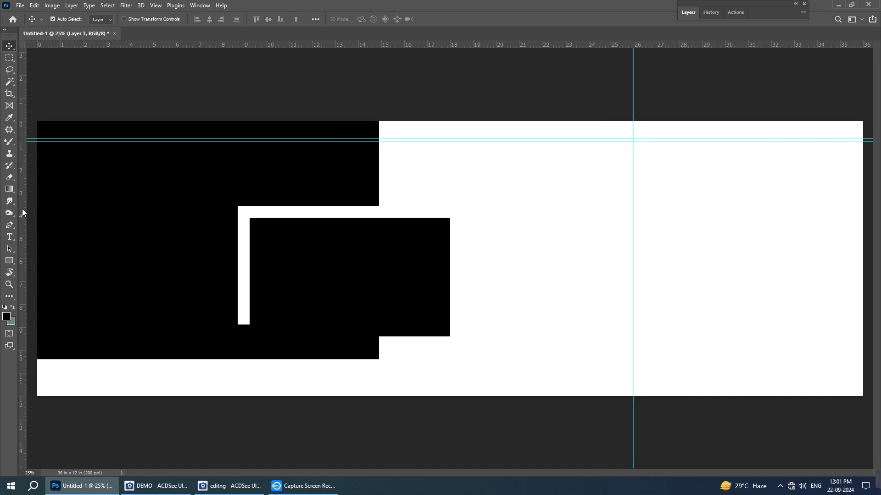
drag(22, 209, 815, 184)
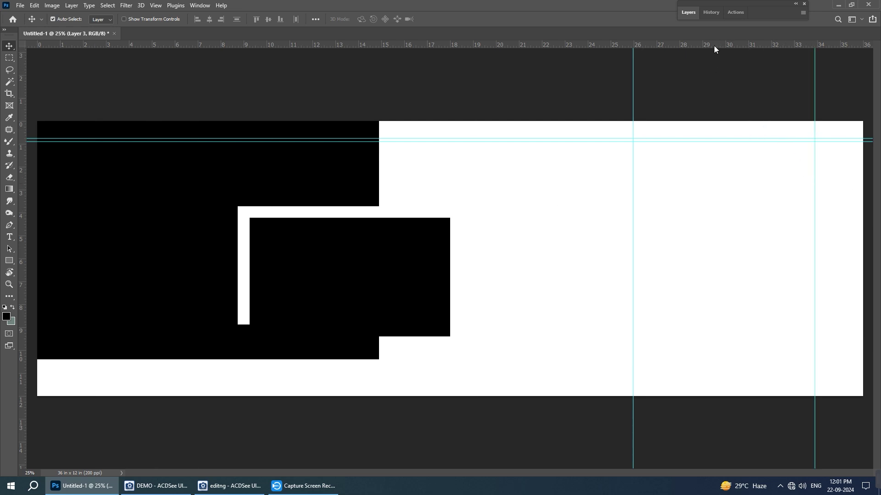
drag(714, 45, 752, 223)
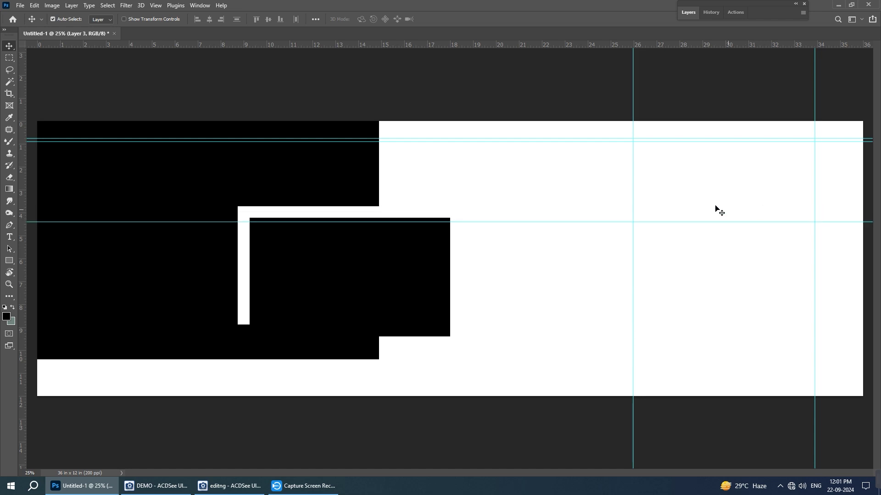
drag(23, 193, 811, 192)
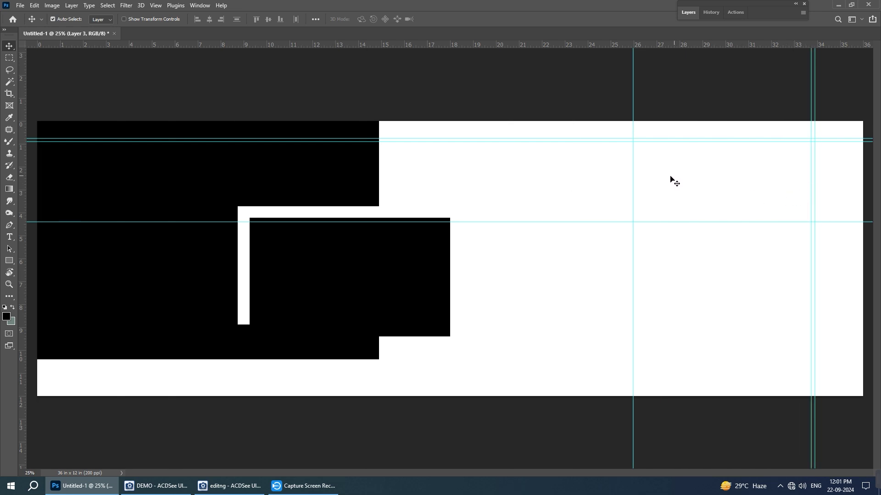
- Fill thin strips along the top and right guides on new layers, forming an L-shaped corner line
key(m)
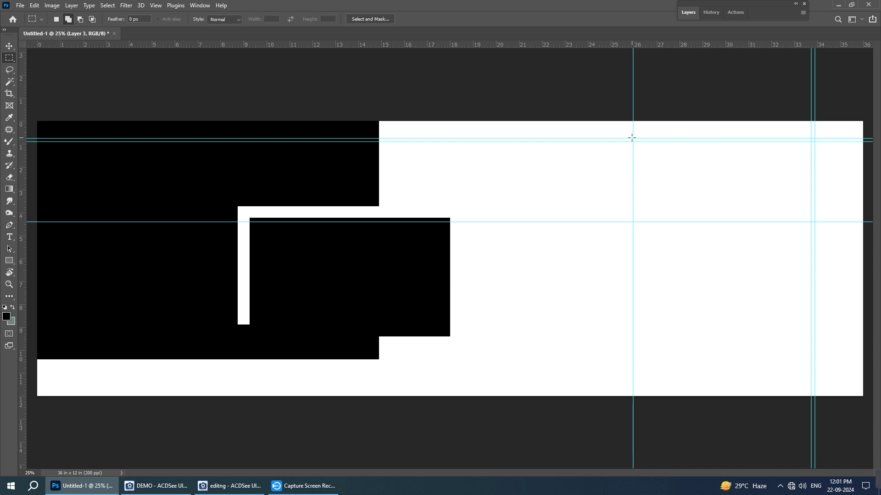
drag(631, 138, 811, 142)
key(ctrl+shift+n)
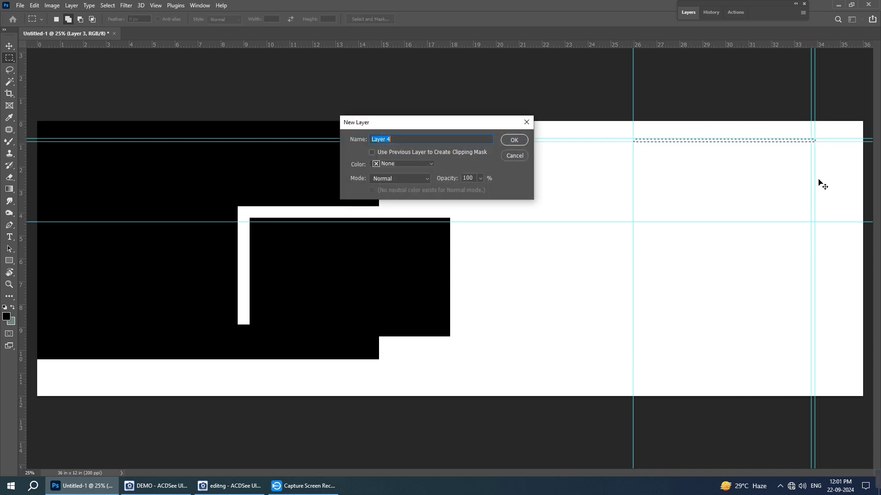
key(Return)
key(alt+BackSpace)
key(ctrl+d)
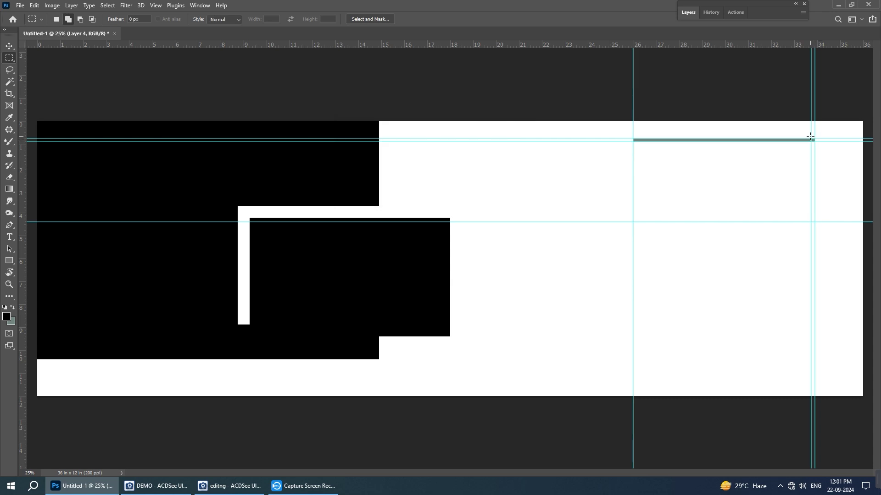
drag(811, 140, 815, 222)
key(ctrl+shift+n)
key(Return)
key(alt+BackSpace)
key(ctrl+d)
- Drag all five guides back into the rulers
key(v)
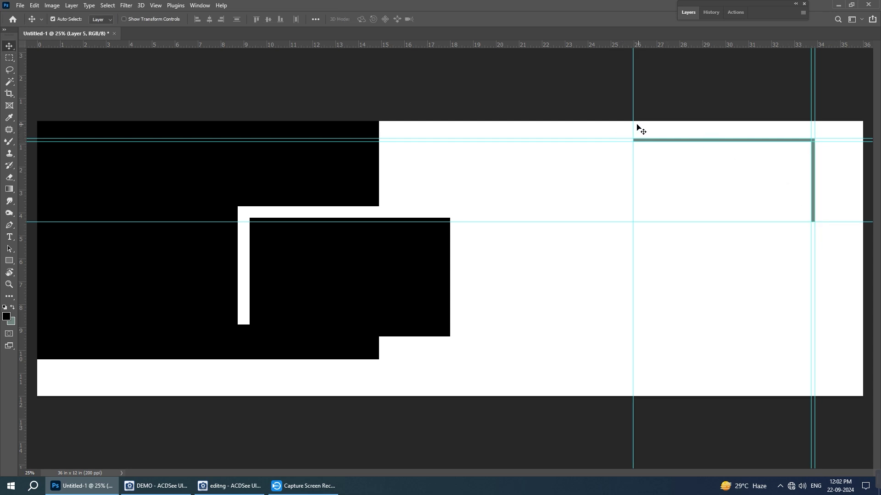
mouse_move(634, 130)
mouse_down()
mouse_move(538, 125)
mouse_move(519, 44)
mouse_up()
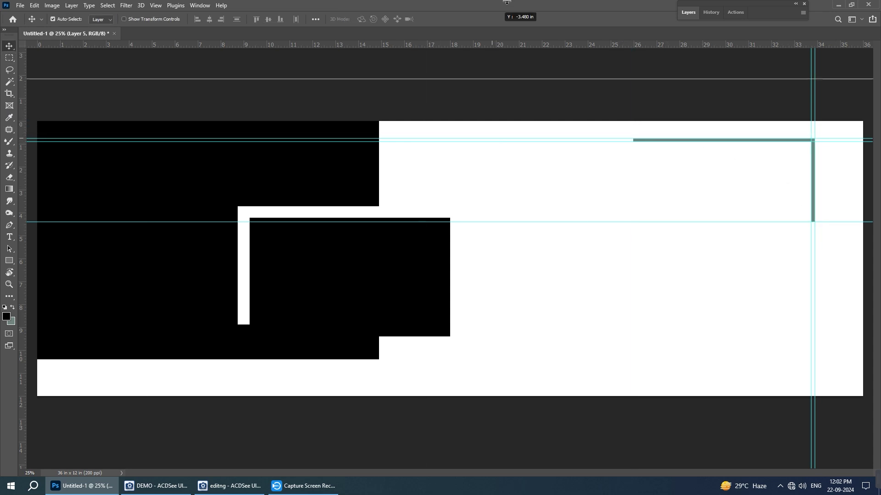
drag(551, 142, 654, 44)
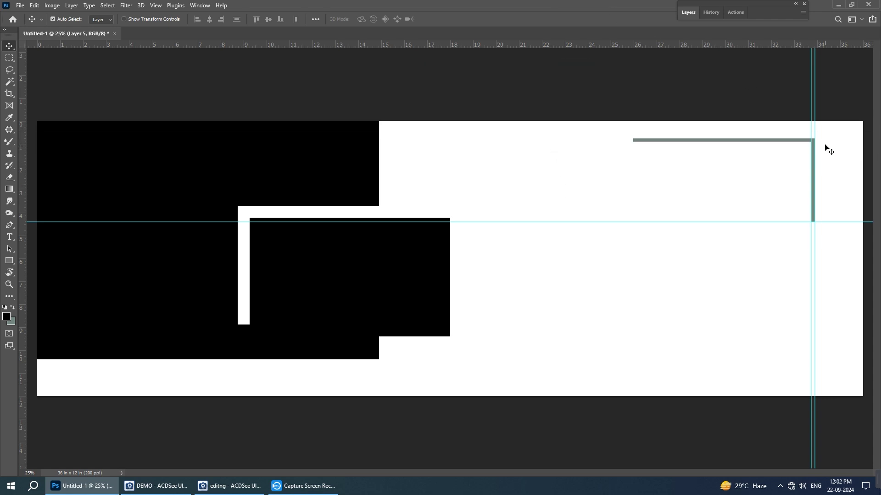
drag(815, 133, 19, 175)
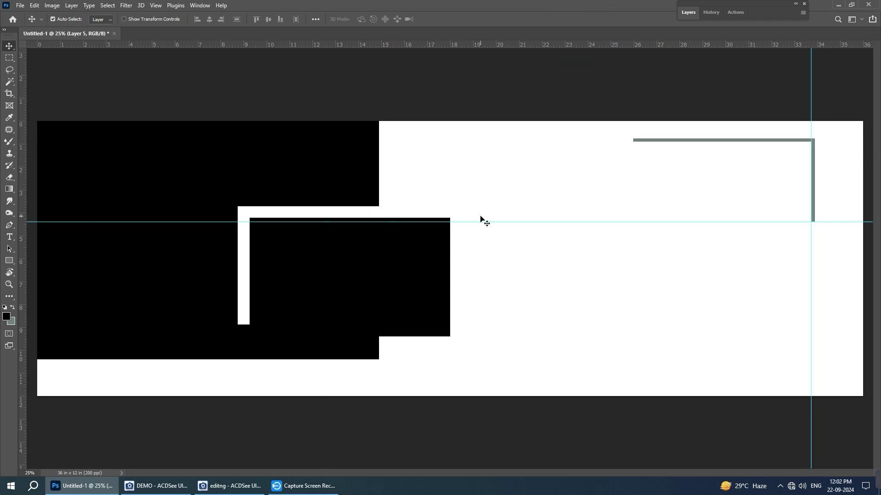
drag(488, 222, 522, 12)
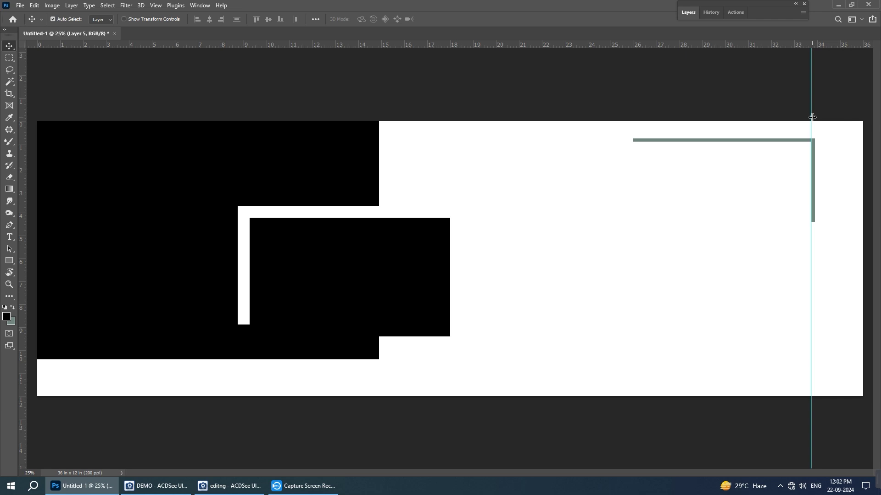
drag(811, 115, 18, 83)
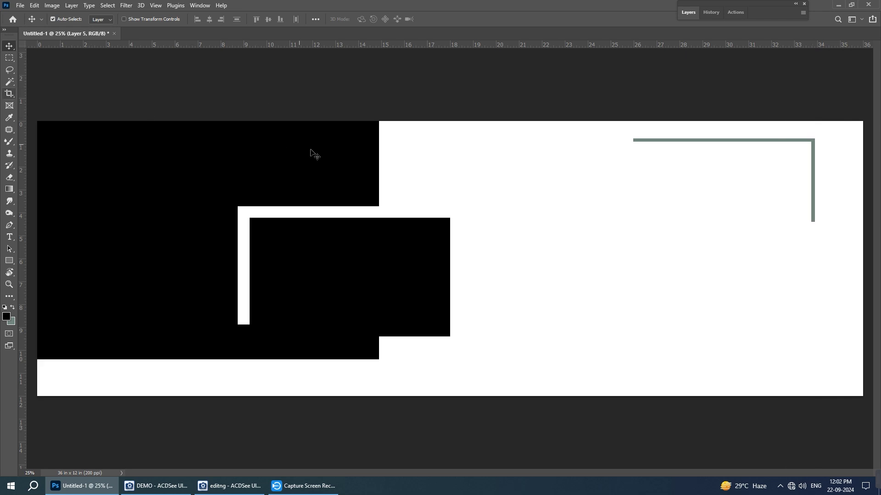
click(9, 58)
click(46, 67)
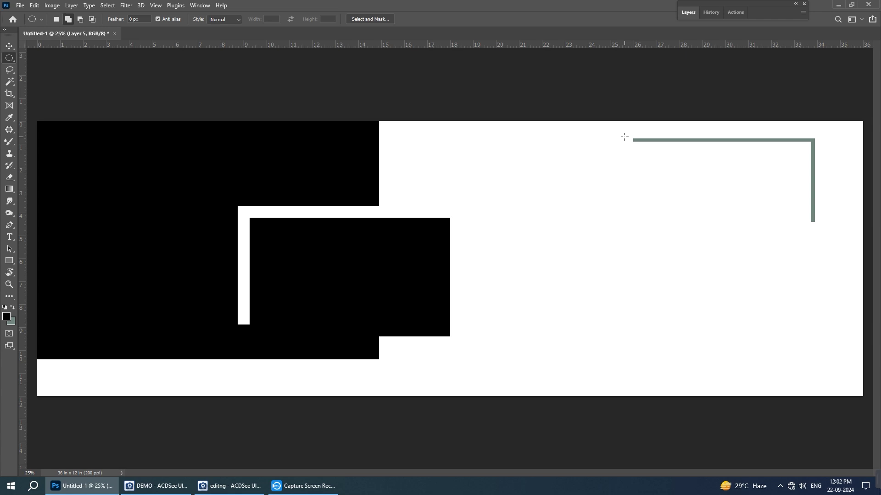
- Add a grey dot at the line's left end, duplicate it, and place guides near 20 in and 9.3 in
drag(622, 137, 630, 145)
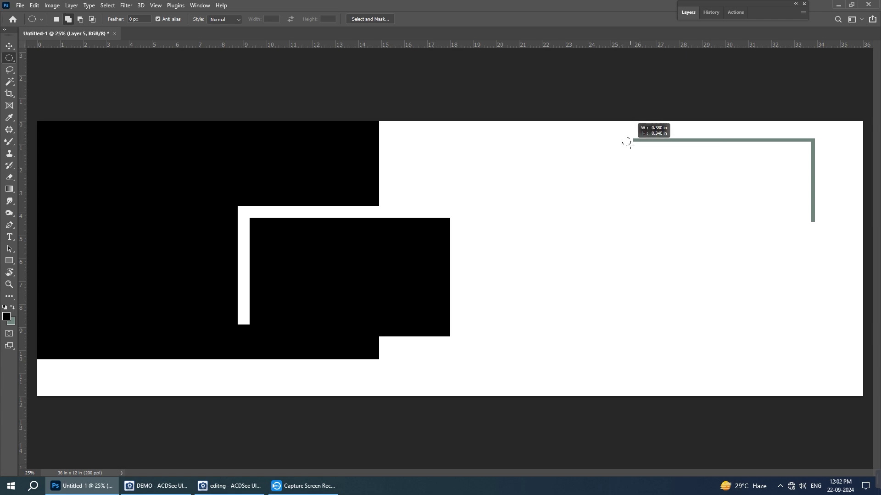
drag(629, 144, 630, 144)
key(ctrl+shift+n)
key(Return)
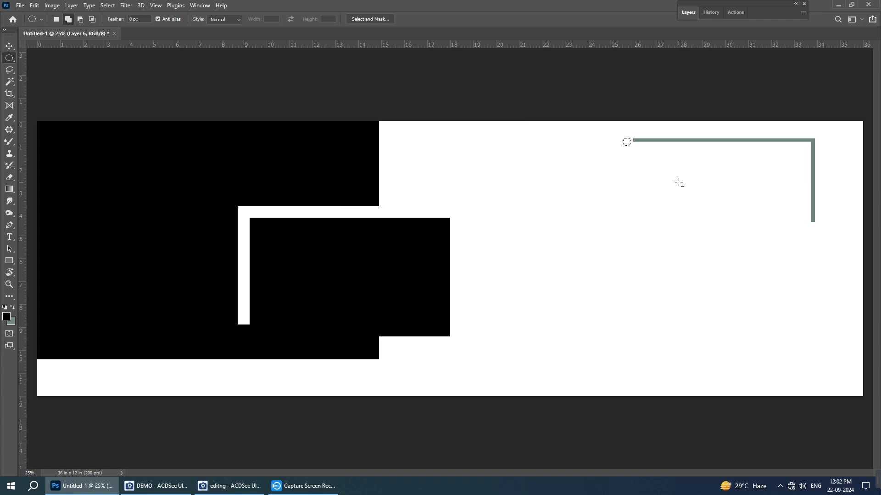
key(alt+BackSpace)
key(v)
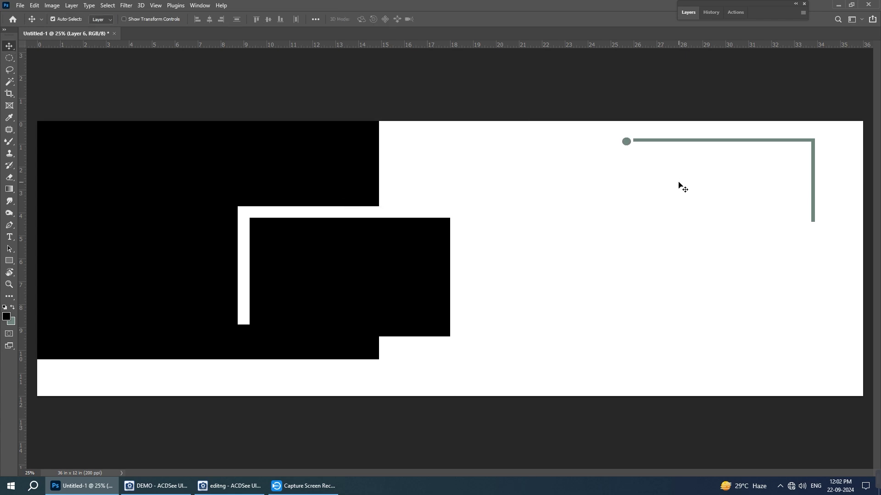
key(ctrl+j)
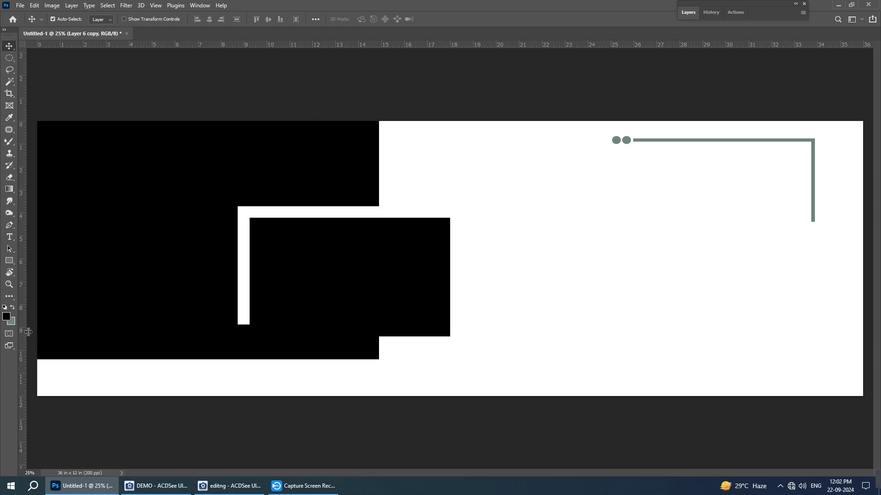
drag(28, 332, 498, 311)
drag(546, 45, 575, 336)
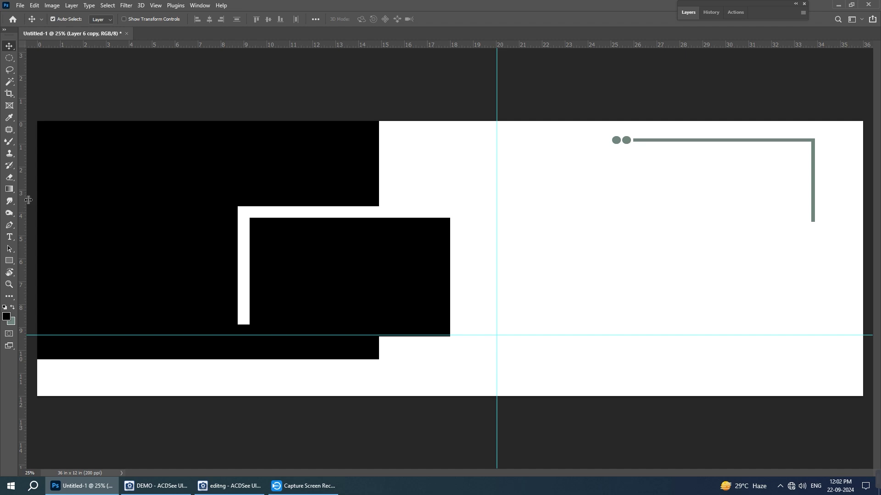
- Place a horizontal guide near the banner's middle height
drag(25, 199, 39, 201)
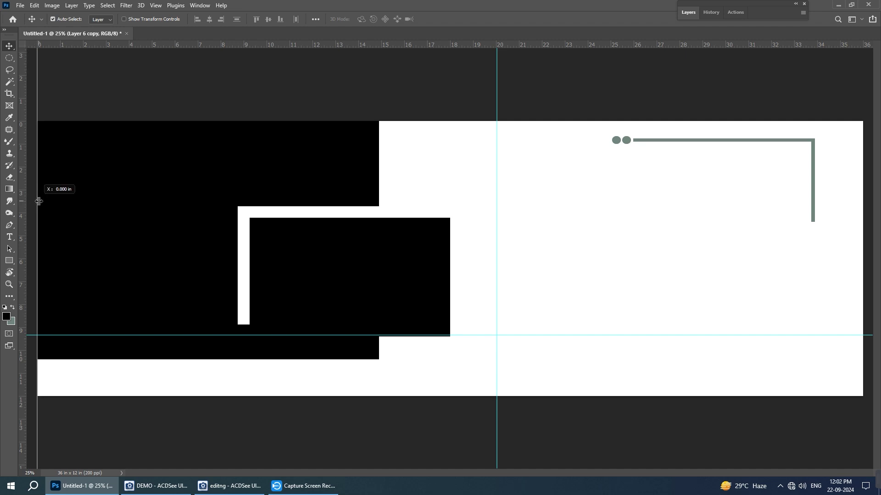
drag(39, 201, 23, 203)
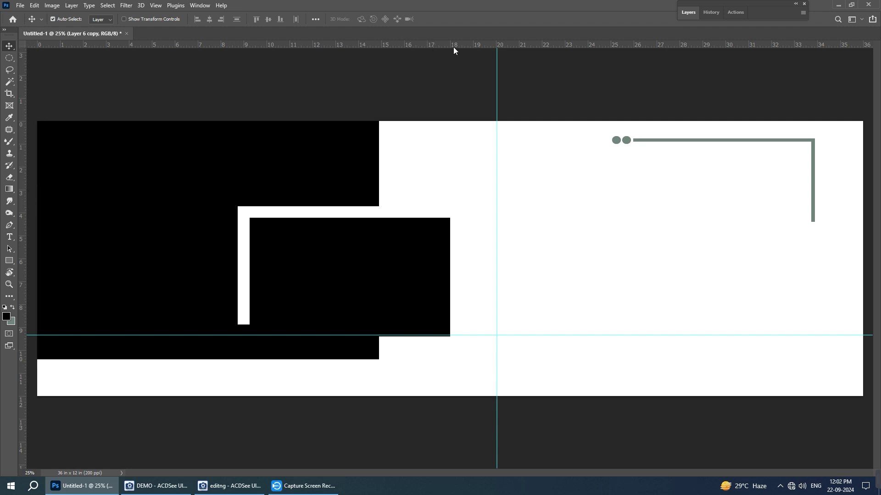
drag(455, 46, 496, 253)
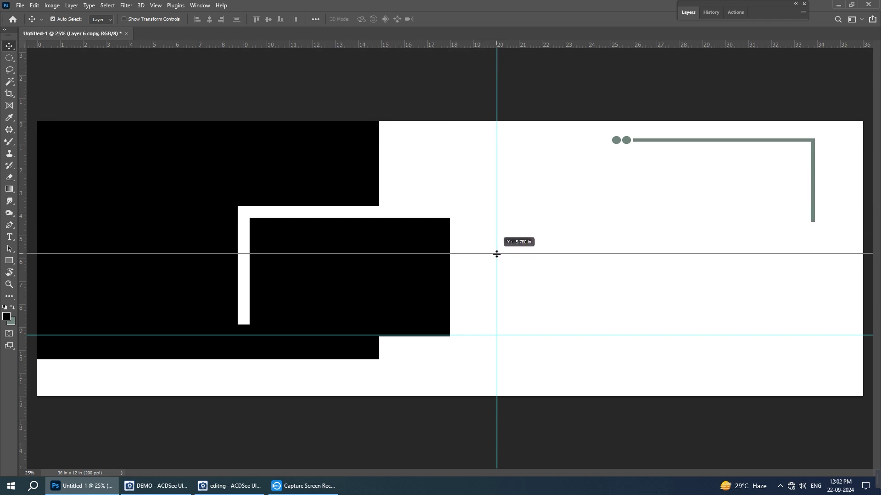
drag(497, 254, 496, 253)
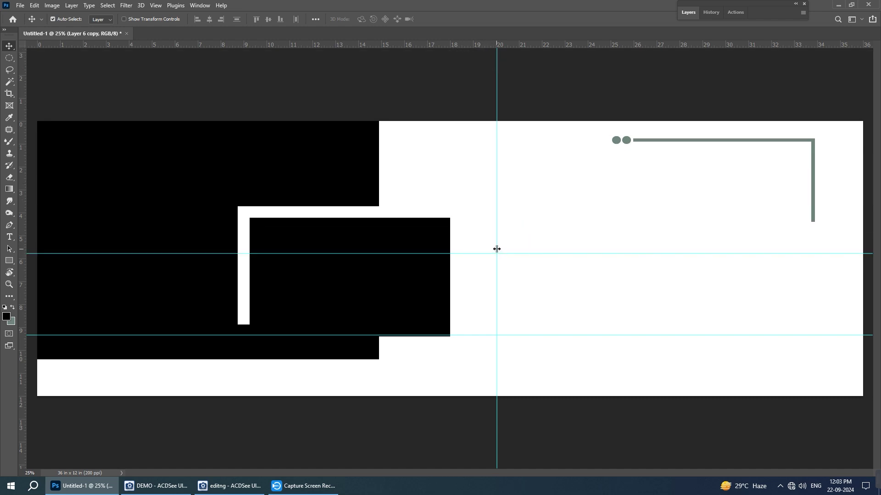
- Flip the corner line and dots vertically and horizontally, moving them down-left onto the guides
drag(826, 230, 611, 133)
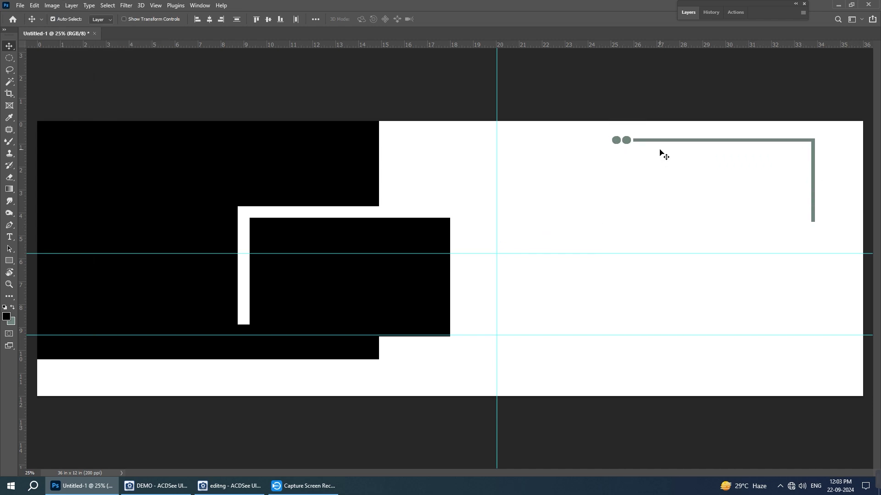
key(ctrl+t)
right_click(660, 152)
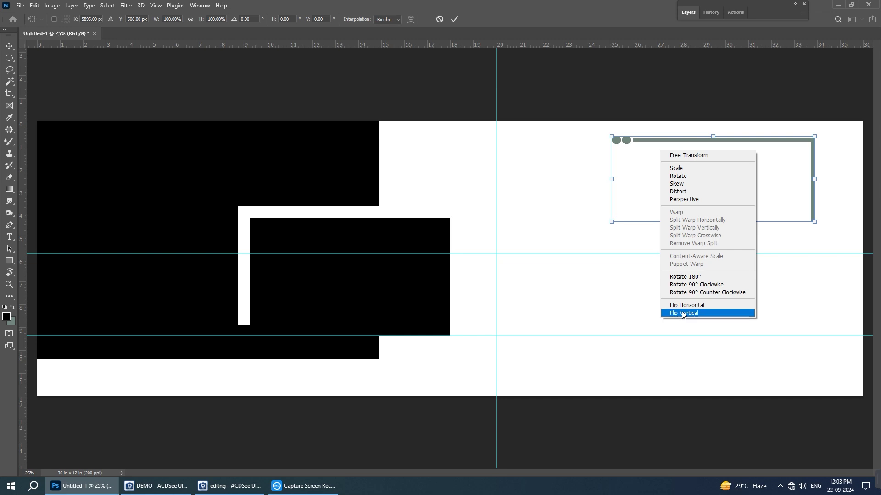
click(682, 313)
right_click(666, 211)
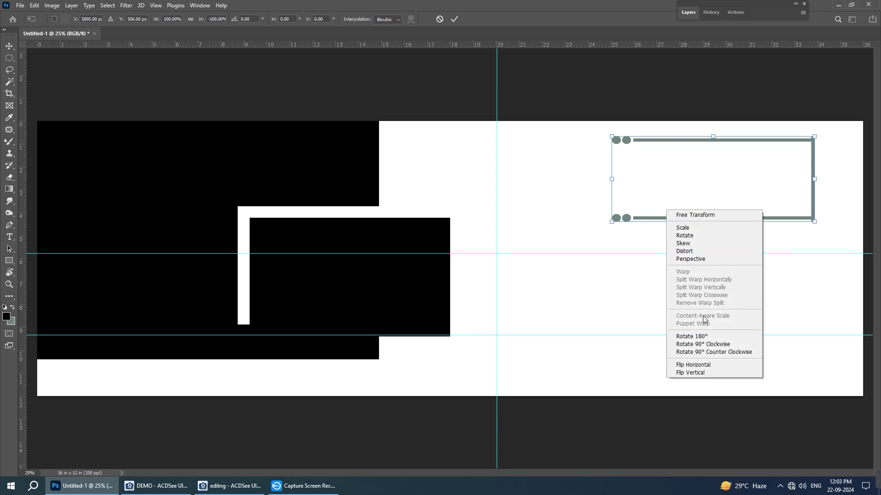
click(701, 361)
key(shift+Down)
key(shift+Down)
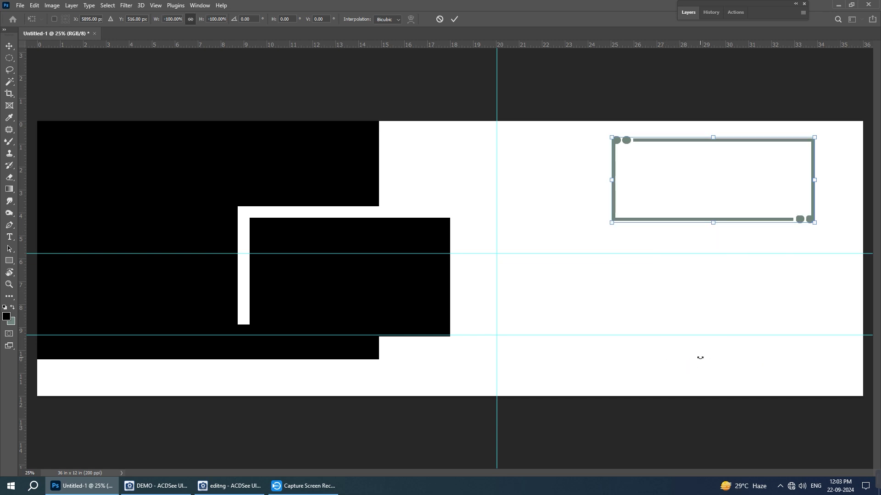
key(shift+Down)
key(shift+Down)
key(shift+Down)
key(shift+Down)
key(shift+Down)
key(shift+Down)
key(shift+Down)
key(shift+Down)
key(shift+Down)
key(shift+Down)
key(shift+Down)
key(shift+Down)
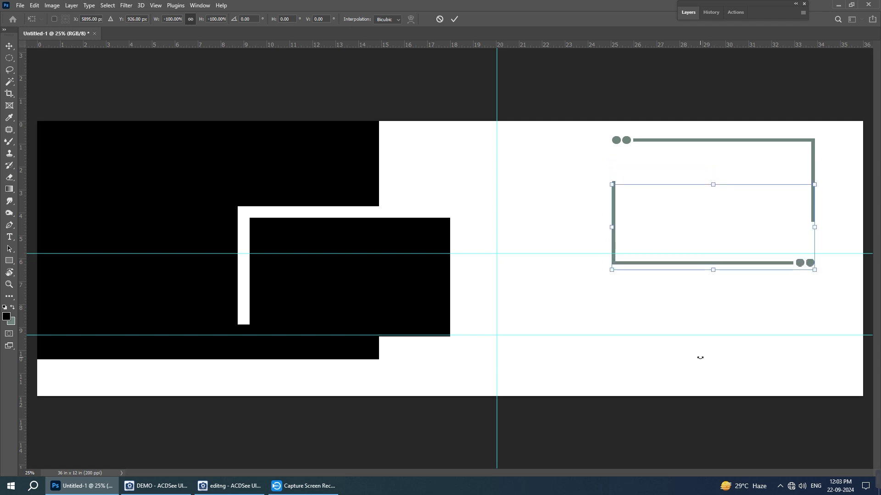
key(shift+Down)
key(shift+Down)
key(shift+Down)
key(shift+Down)
key(shift+Down)
key(shift+Down)
key(shift+Down)
key(shift+Down)
key(shift+Down)
key(shift+Down)
key(shift+Down)
key(shift+Down)
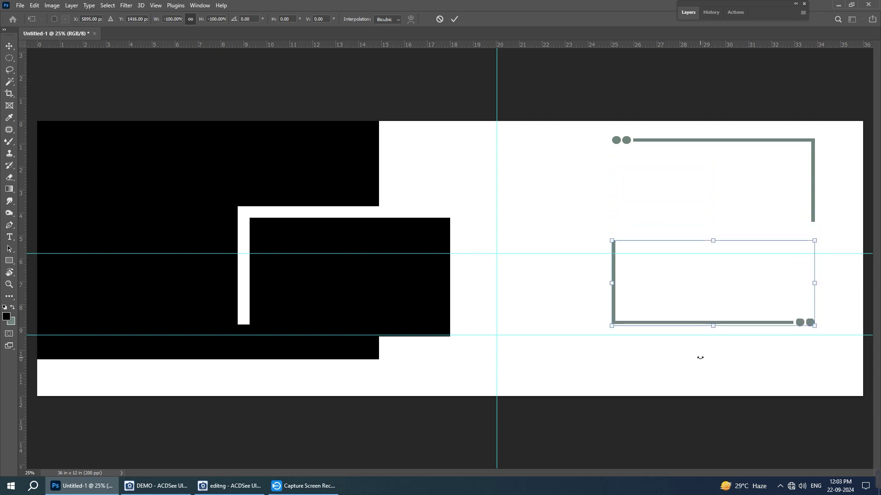
key(shift+Down)
key(shift+Down)
key(shift+Down)
drag(678, 285, 560, 289)
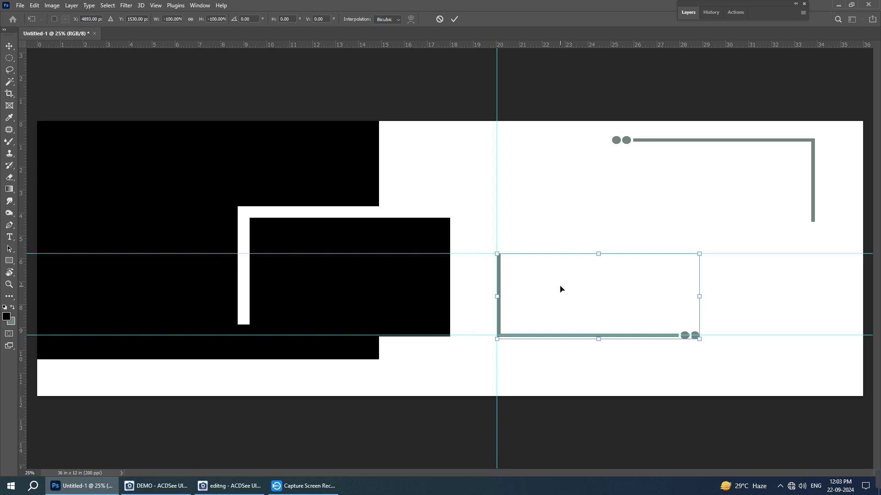
key(Return)
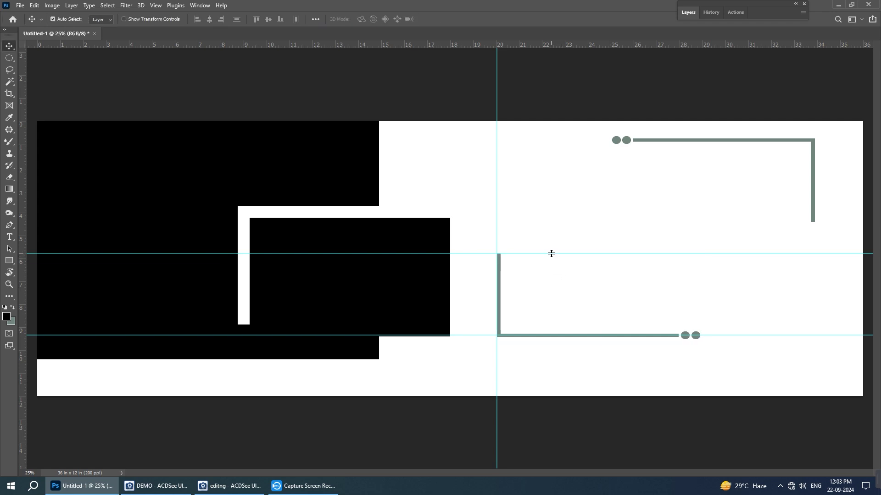
- Remove the remaining three guides
drag(588, 4, 588, 6)
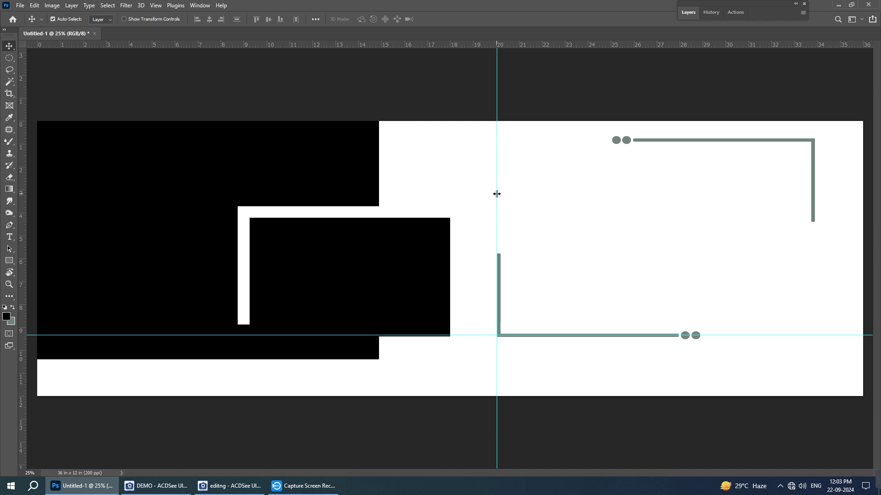
drag(497, 193, 18, 193)
drag(243, 336, 305, 4)
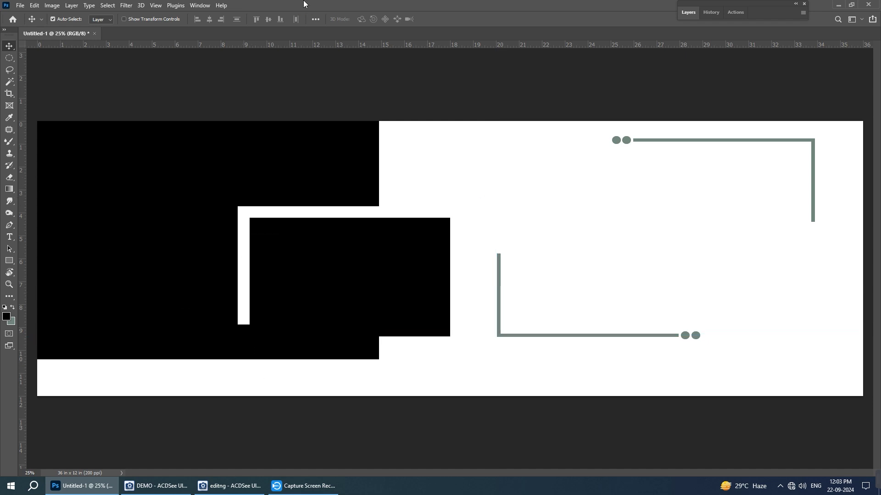
- Open template 051 and place its eucalyptus spray at the frame's top-left corner
click(156, 485)
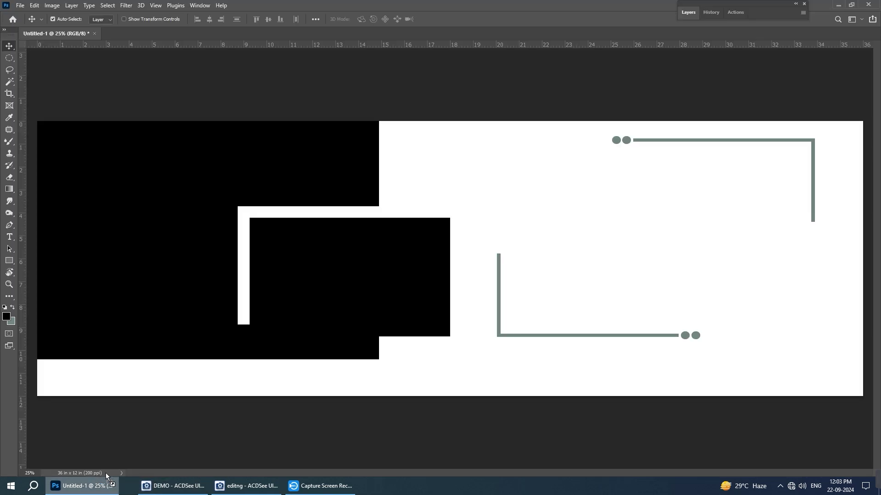
drag(515, 392, 490, 26)
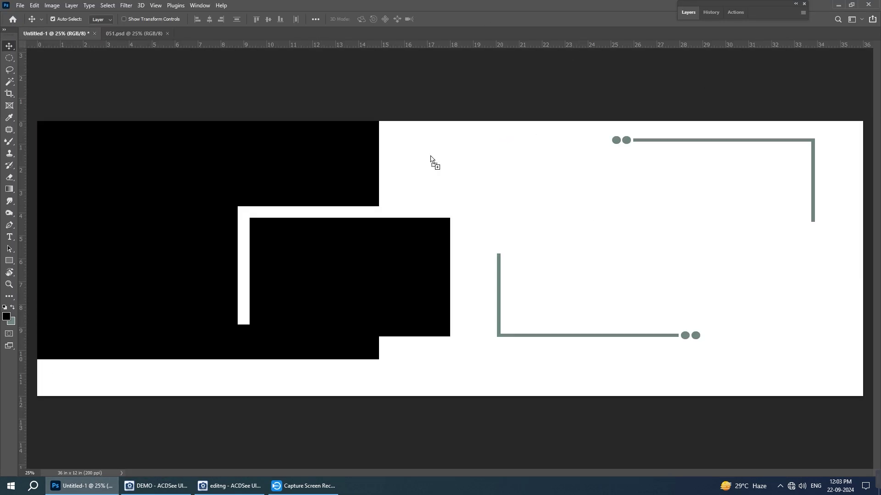
drag(50, 24, 499, 212)
drag(446, 157, 505, 165)
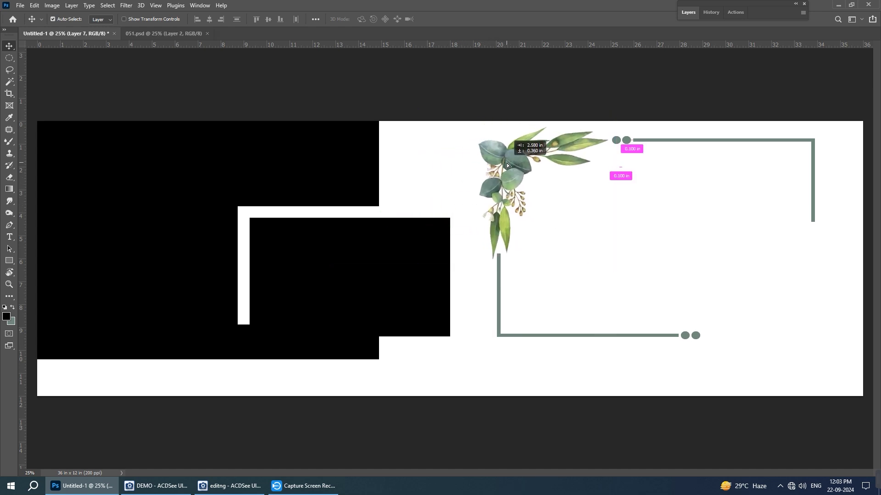
- Add the lower eucalyptus spray from 051 at the frame's bottom-right corner
click(154, 33)
mouse_move(467, 293)
mouse_down()
mouse_move(750, 312)
mouse_move(760, 338)
mouse_move(799, 331)
mouse_up()
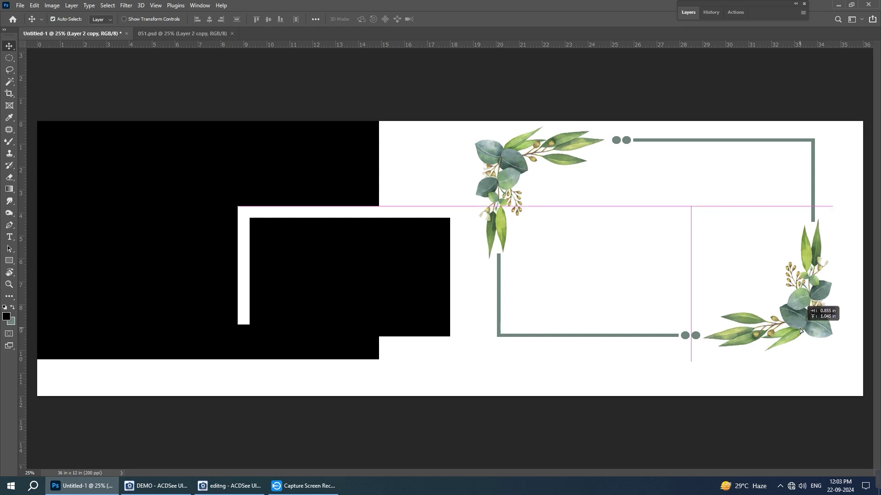
drag(800, 331, 801, 328)
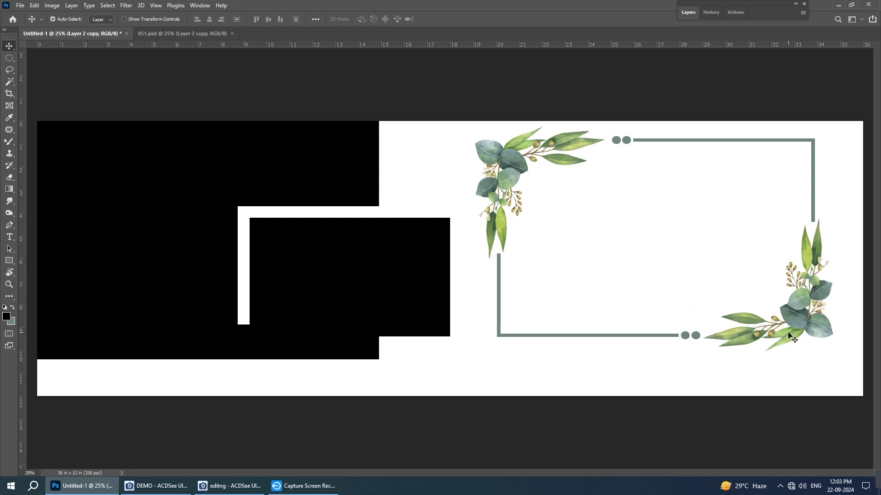
click(154, 33)
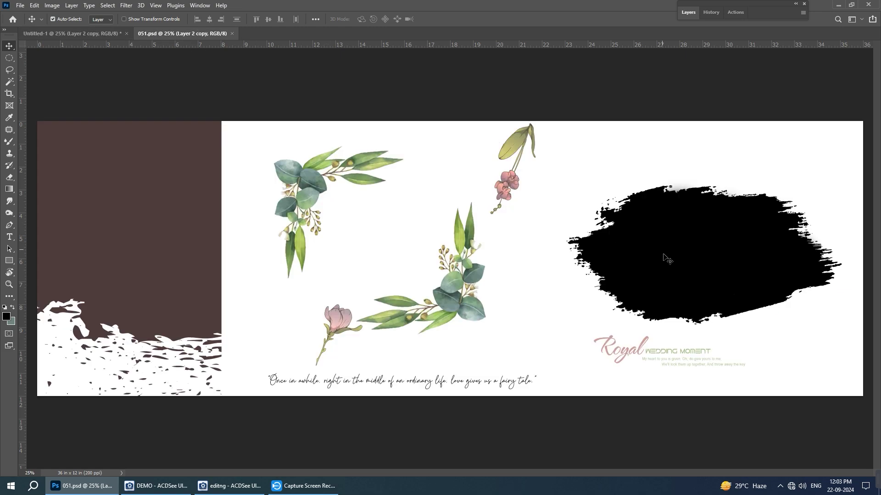
- Place a pink orchid sprig at the banner's top and a magnolia bud below the black block
drag(506, 183, 422, 178)
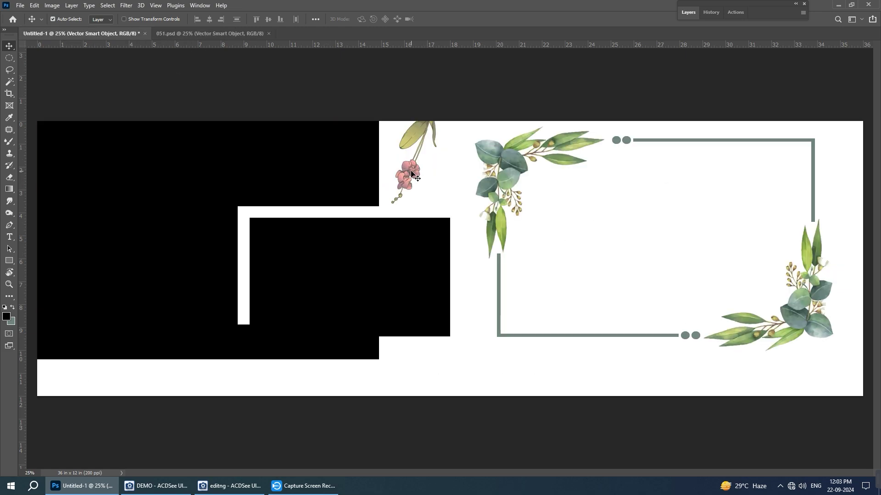
drag(412, 172, 423, 173)
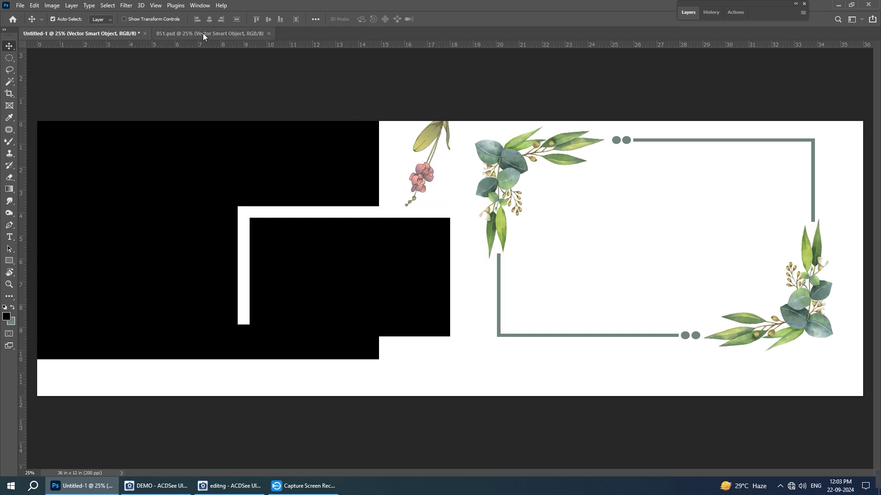
click(203, 33)
drag(343, 323, 460, 344)
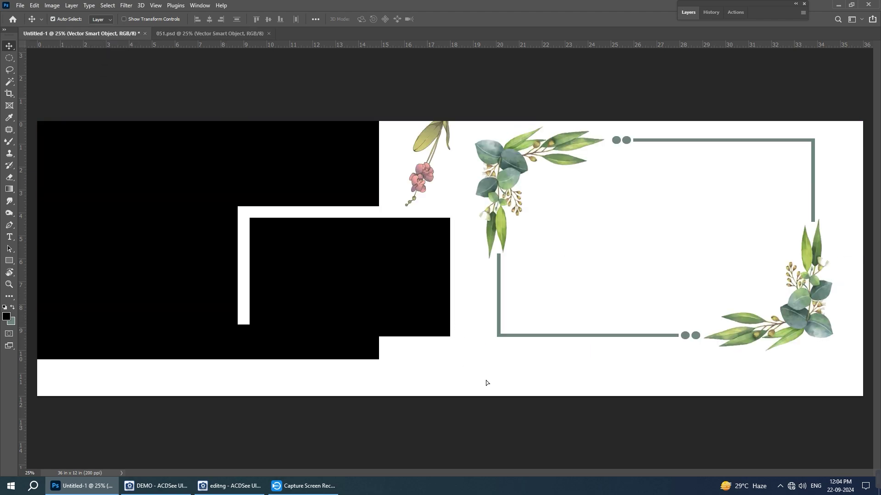
mouse_move(460, 343)
mouse_down()
mouse_move(471, 355)
mouse_move(467, 371)
mouse_up()
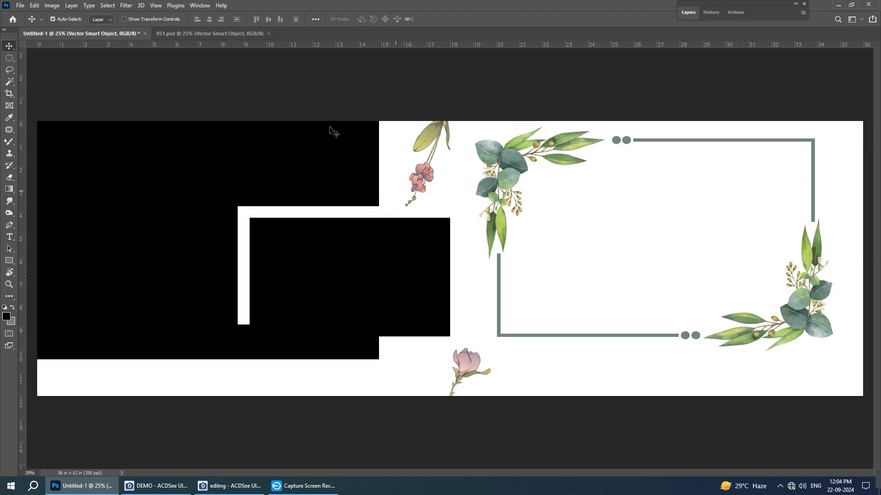
- Set the white L-shaped strip layer to 50% opacity
click(245, 250)
key(5)
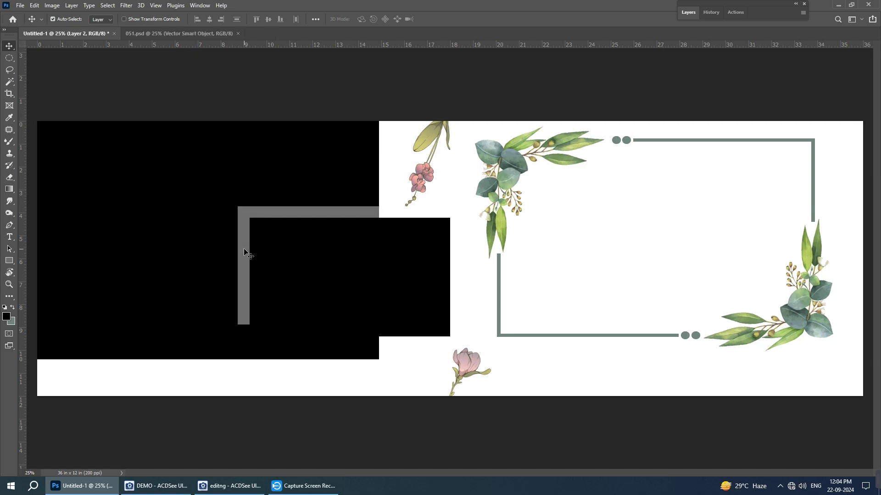
click(189, 34)
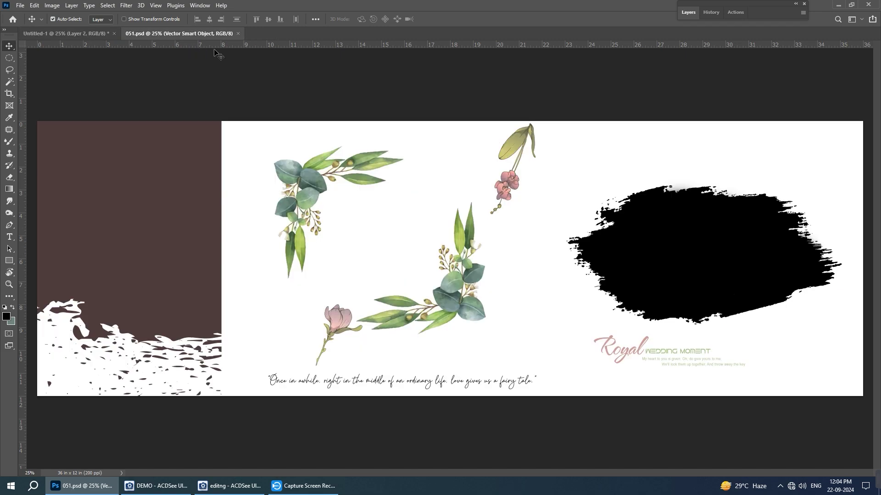
- Bring the 'Royal Wedding Moment' title into the banner and position it just below the frame
mouse_move(625, 350)
mouse_down()
mouse_move(583, 340)
mouse_move(613, 376)
mouse_up()
key(ctrl+t)
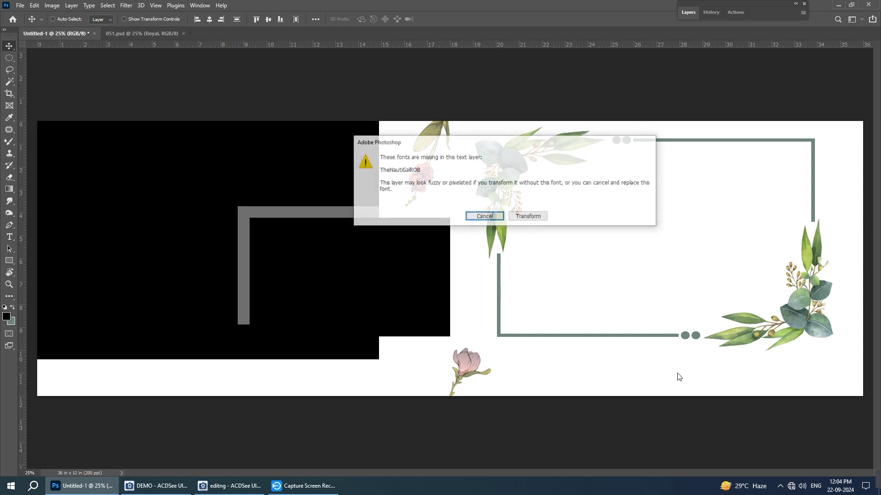
click(530, 219)
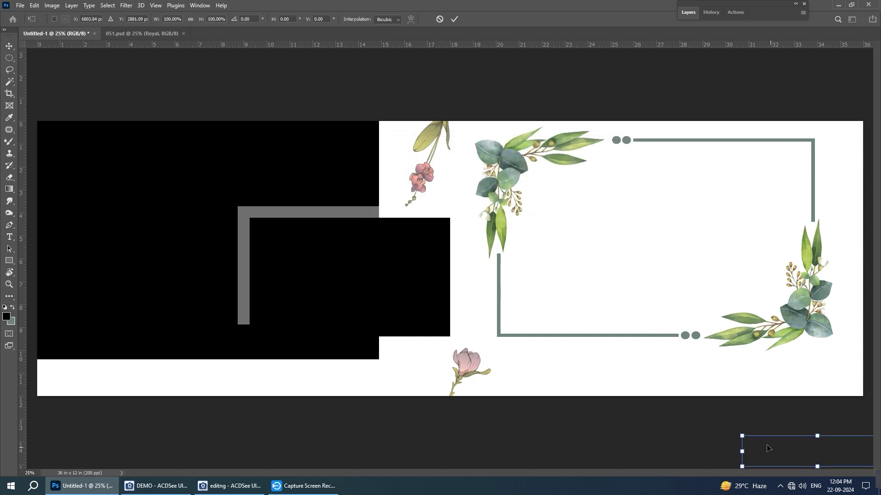
drag(768, 448, 599, 358)
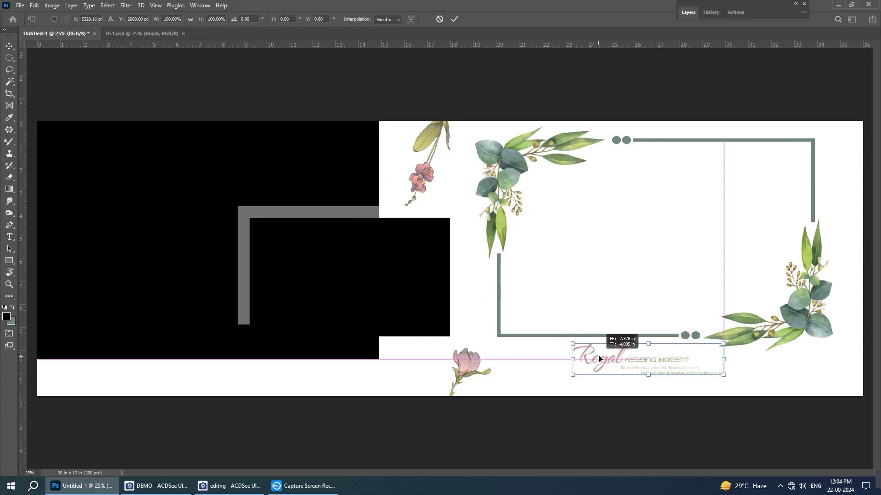
click(454, 18)
- Bring the fairy-tale quote into the banner and position it under the black block
click(142, 33)
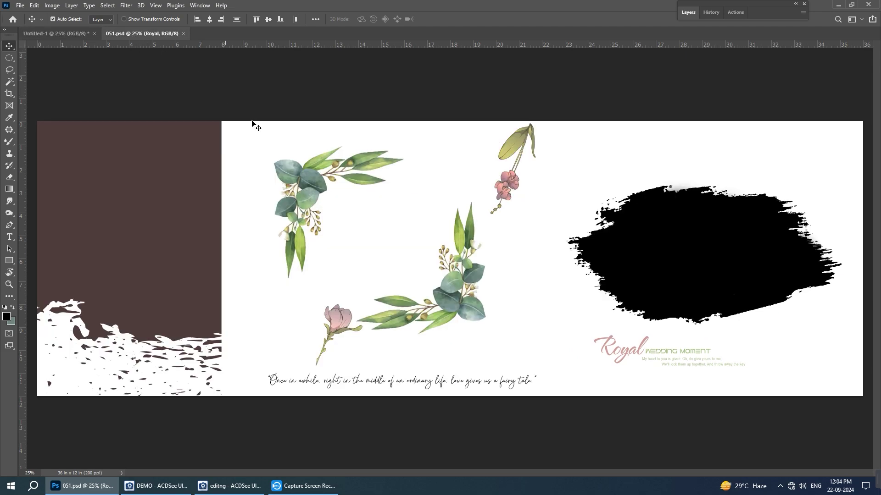
drag(293, 383, 315, 252)
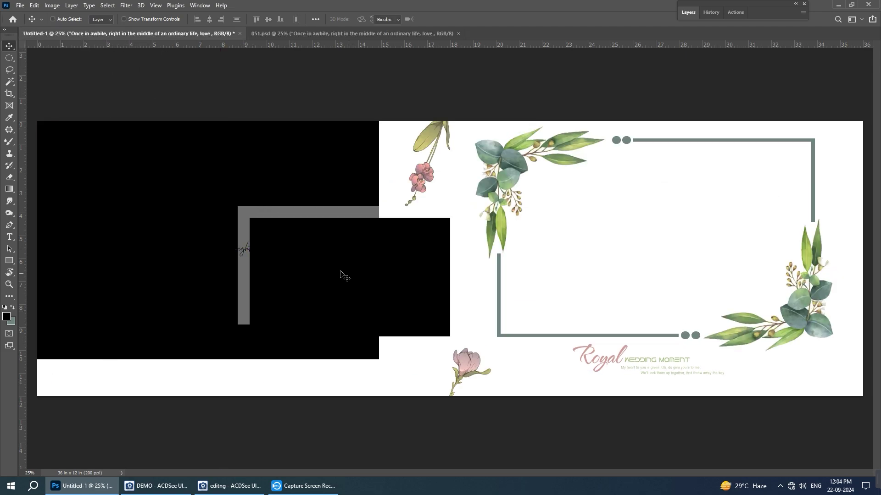
key(ctrl+t)
mouse_move(337, 254)
mouse_down()
mouse_move(210, 362)
mouse_move(215, 380)
mouse_up()
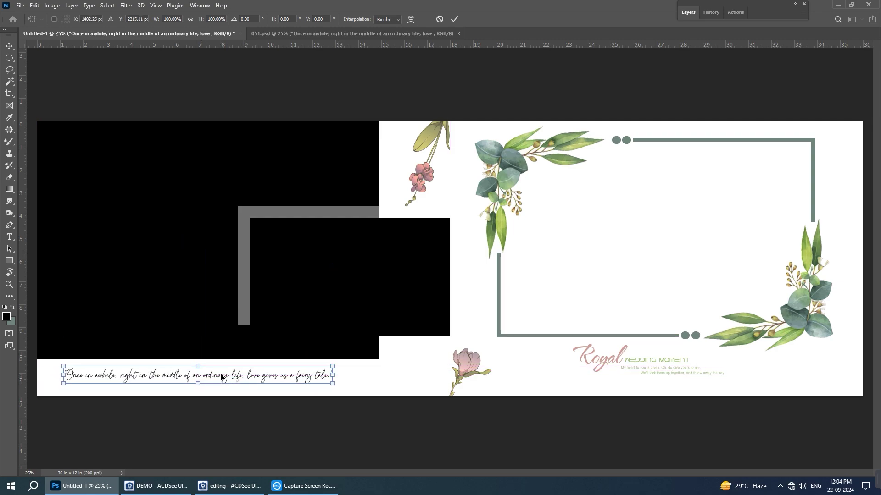
text(140)
key(Return)
key(m)
drag(495, 370, 816, 377)
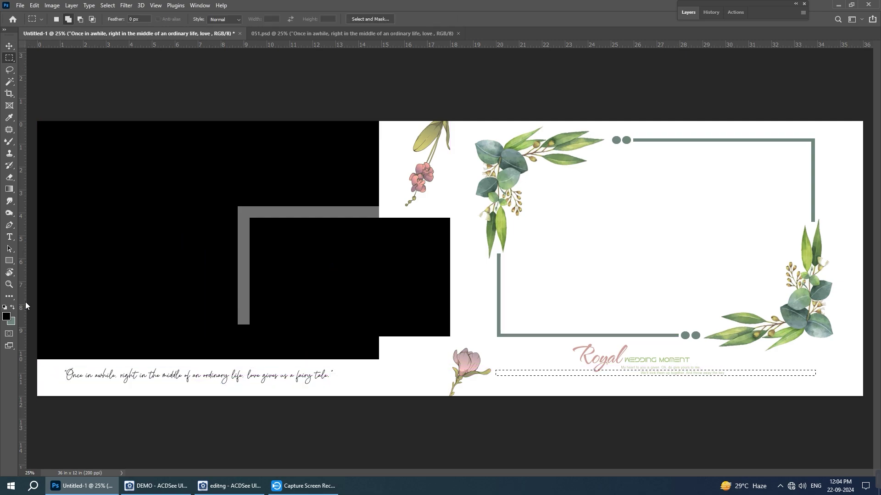
- Place vertical guides at 19.96 in and 33.9 in and select a thin strip between them
drag(296, 302, 496, 297)
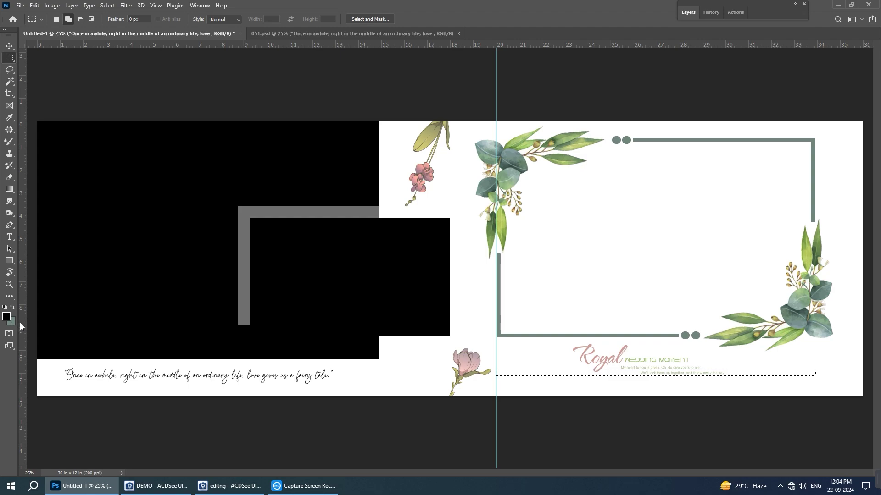
drag(20, 327, 815, 320)
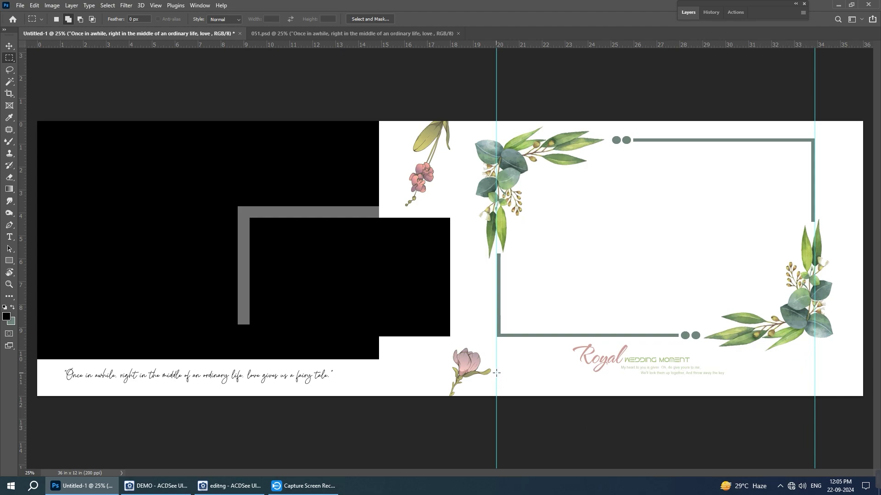
drag(497, 372, 815, 375)
- Fill the strip grey-green on a new layer and duplicate it twice, nudging each copy down
key(ctrl+shift+n)
key(Return)
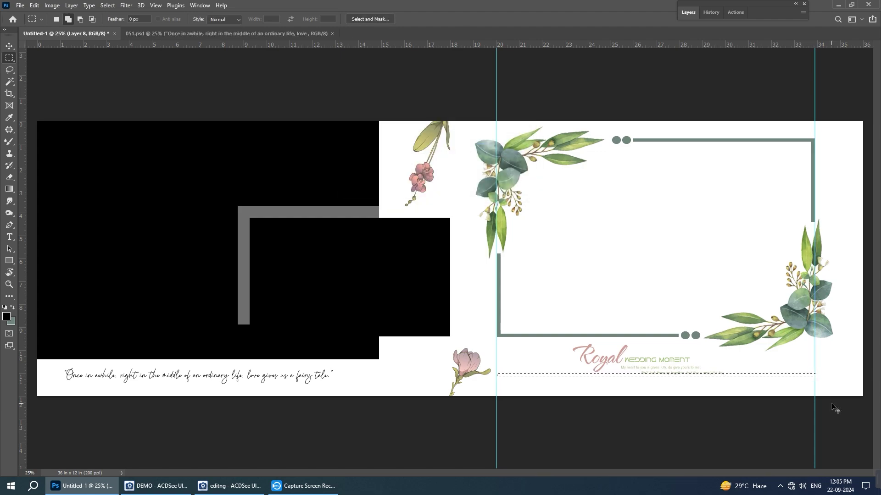
key(ctrl+BackSpace)
key(v)
key(ctrl+d)
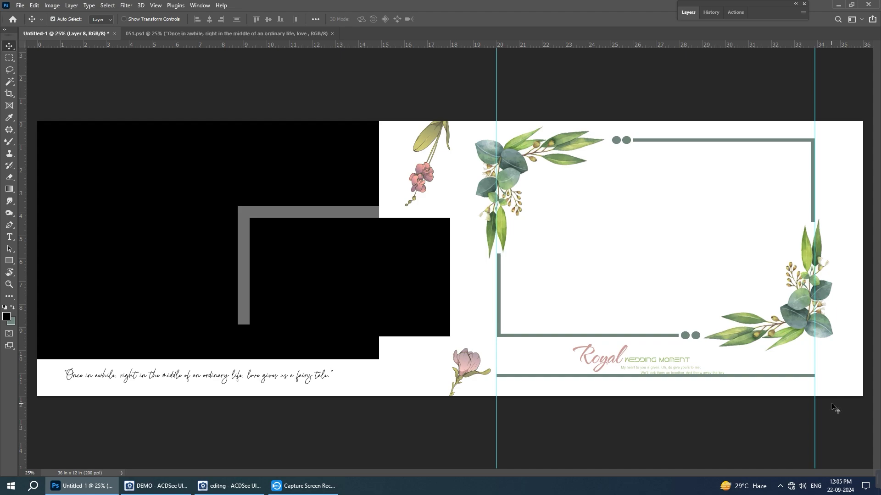
key(shift+Down)
key(shift+Down)
key(shift+Down)
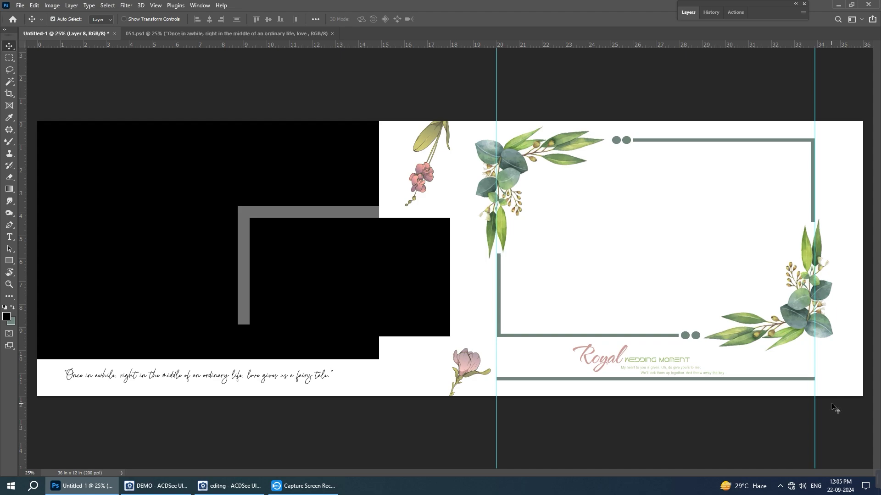
key(ctrl+j)
key(shift+Down)
key(shift+Down)
key(shift+Down)
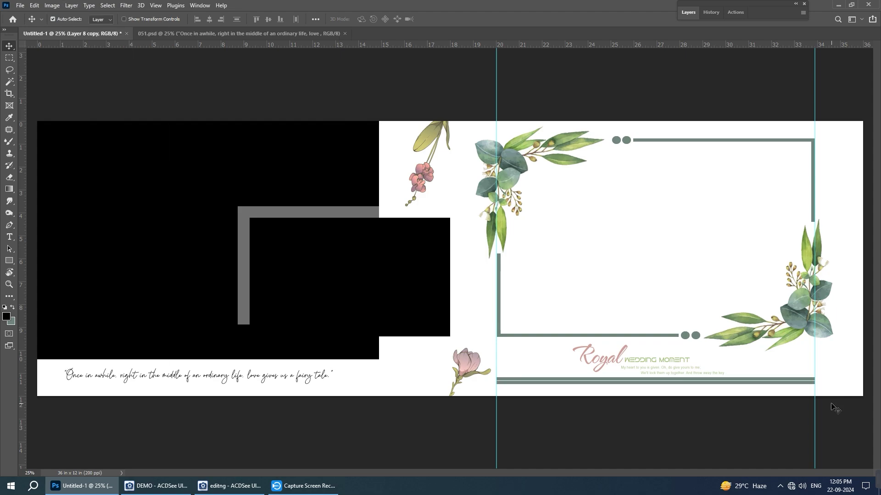
key(shift+Down)
key(ctrl+j)
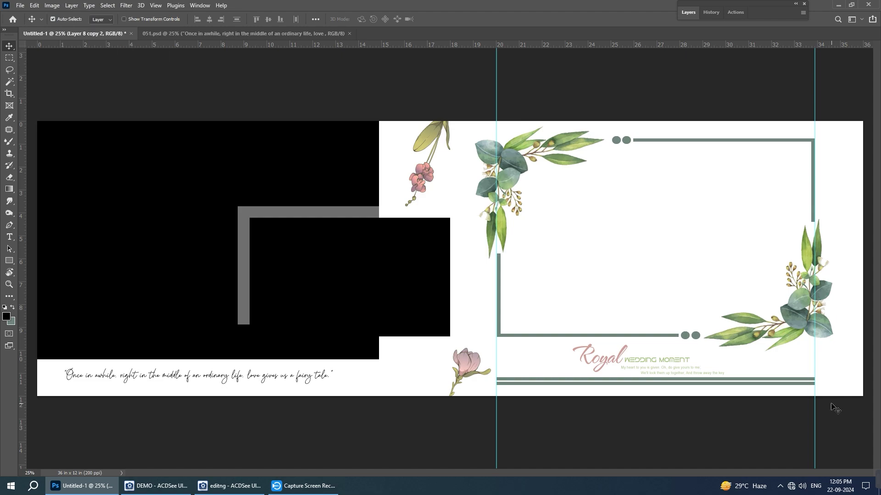
key(shift+Down)
key(shift+Down)
key(shift+Down)
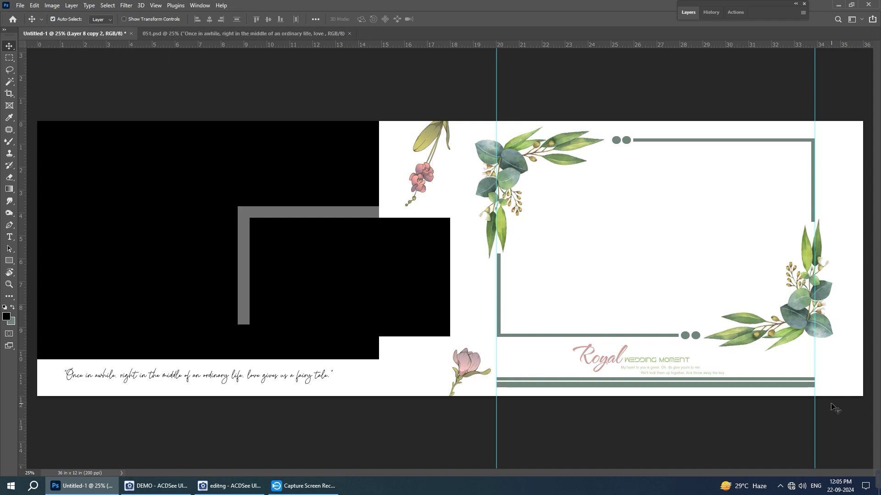
key(shift+Down)
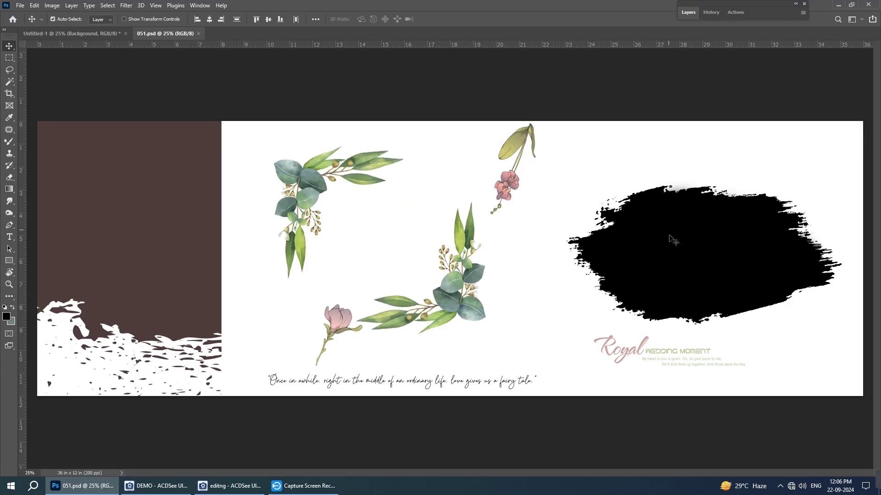
- Centre the black brush-stroke block in the eucalyptus frame and open the wedding photos folder in ACDSee
mouse_move(672, 240)
mouse_down()
mouse_move(109, 41)
mouse_move(557, 221)
mouse_move(647, 236)
mouse_up()
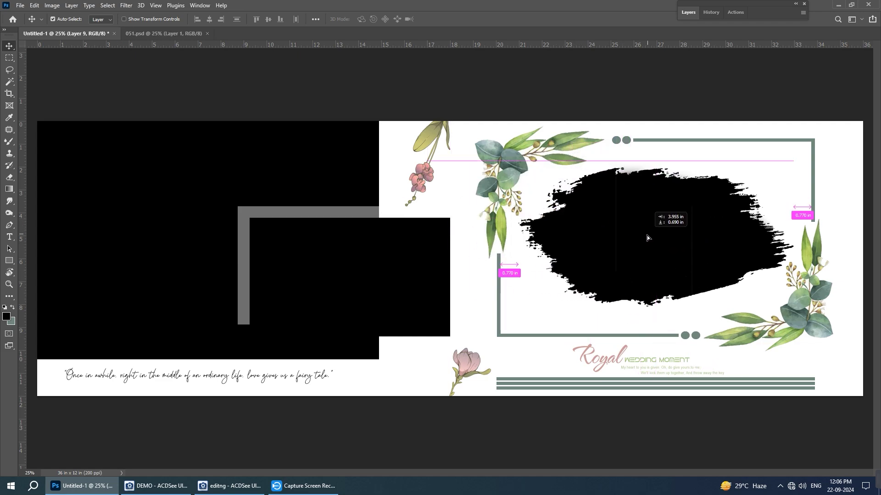
drag(647, 236, 649, 236)
click(154, 219)
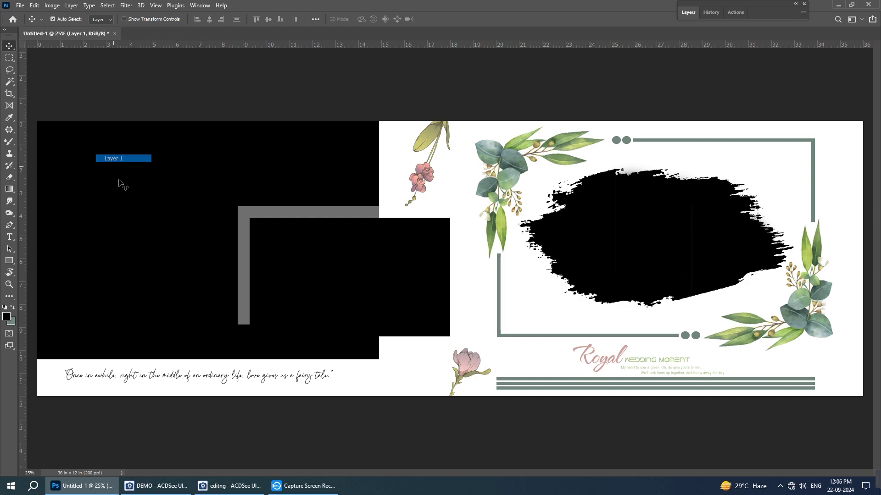
click(158, 486)
click(229, 487)
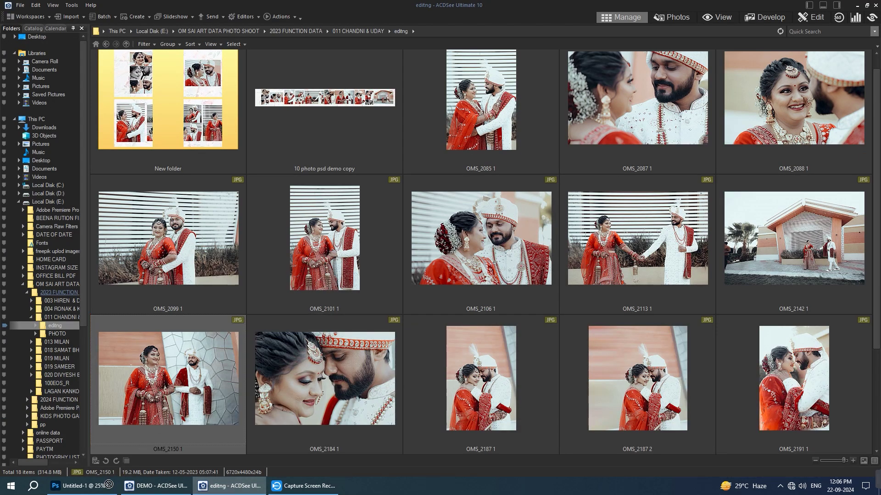
- Place photo OMS_2150 1 into the banner, scaled to about 53% over the left black block
click(82, 487)
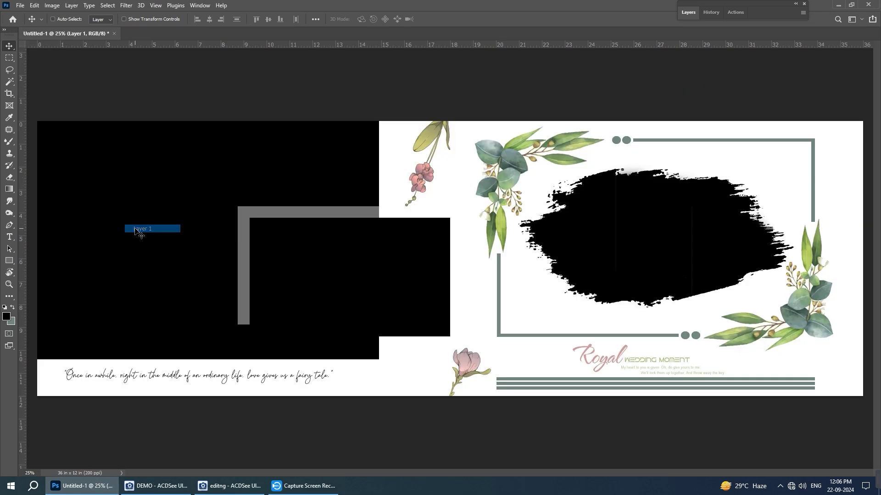
drag(123, 224, 134, 230)
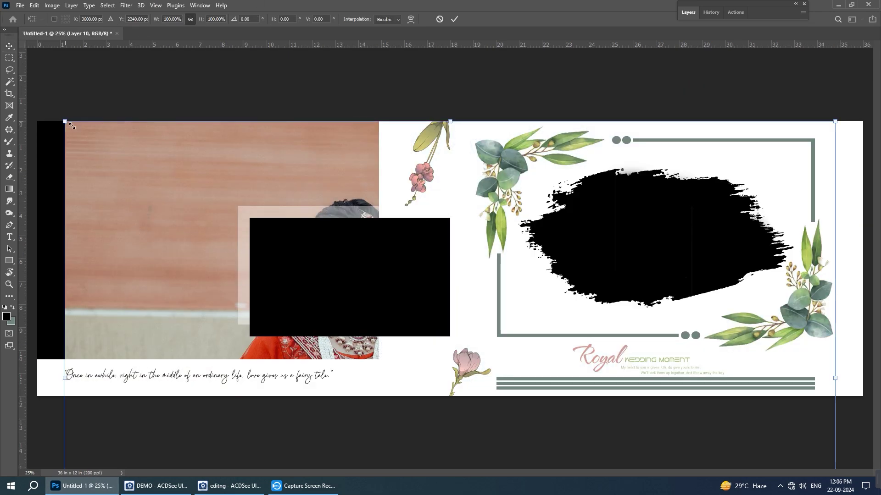
drag(72, 125, 243, 239)
drag(596, 301, 317, 153)
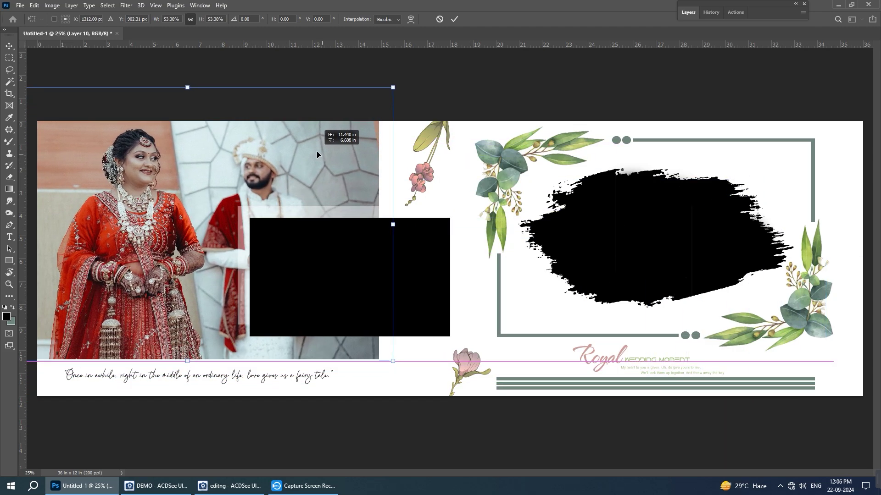
key(Return)
right_click(357, 271)
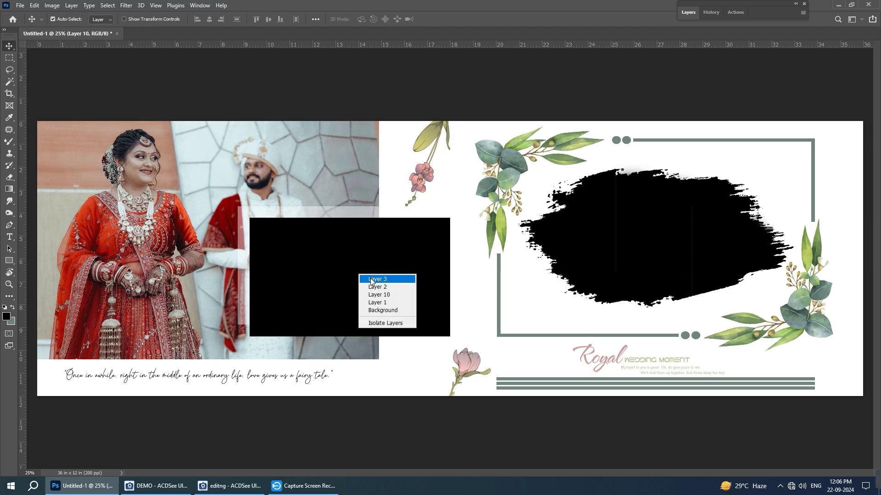
key(Escape)
click(229, 486)
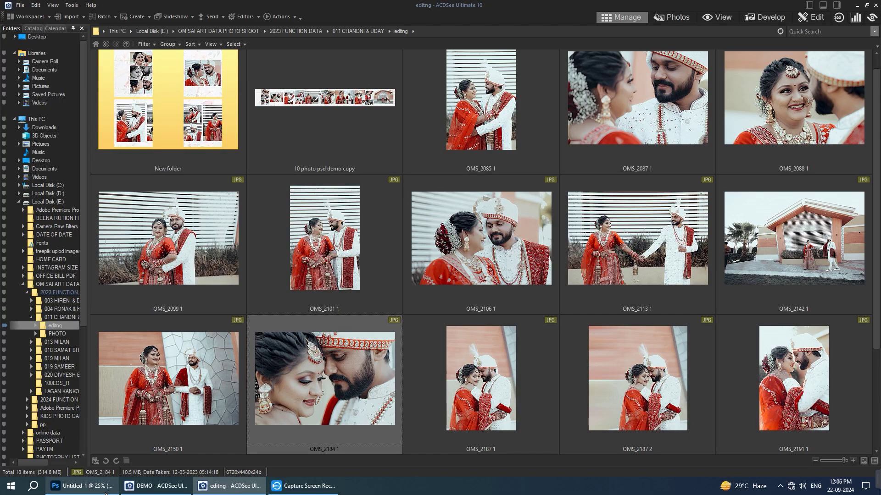
- Paste close-up portrait OMS_2184 into the banner and clip it to the small black rectangle
click(82, 486)
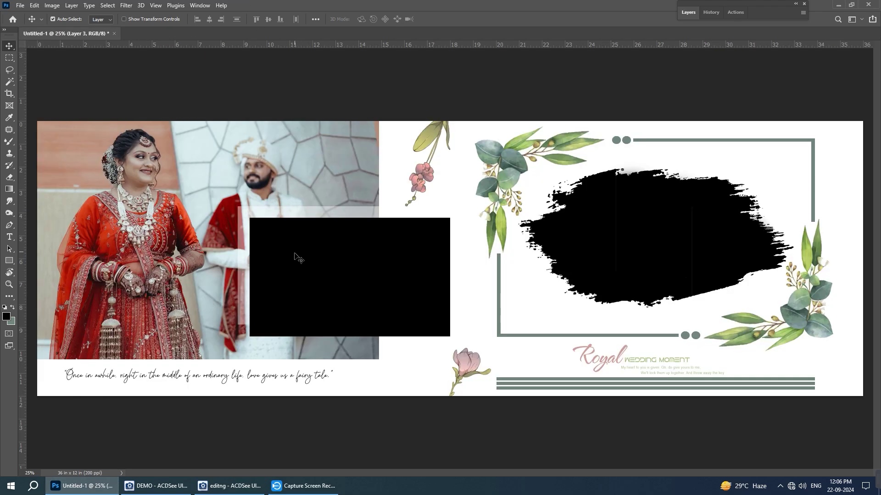
right_click(296, 268)
key(Escape)
key(ctrl+v)
key(ctrl+alt+g)
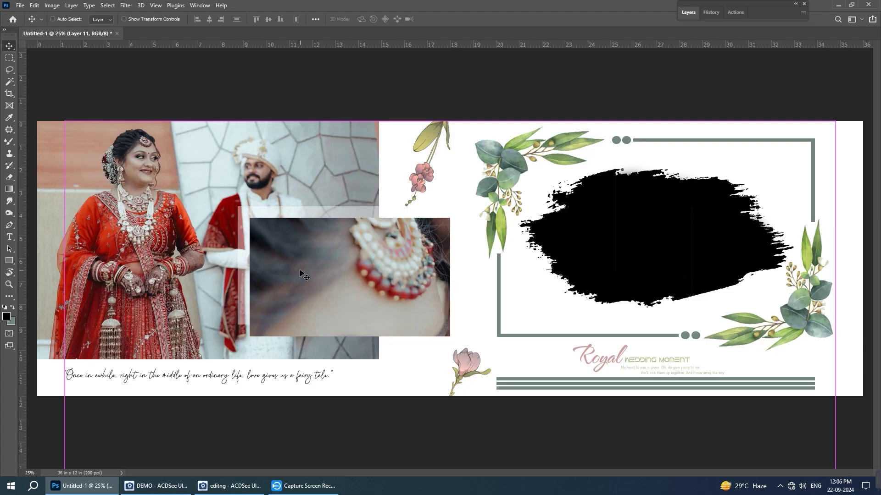
- Scale the portrait to about 28% to fit inside the rectangle, then select Layer 3
key(ctrl+t)
drag(324, 219, 427, 253)
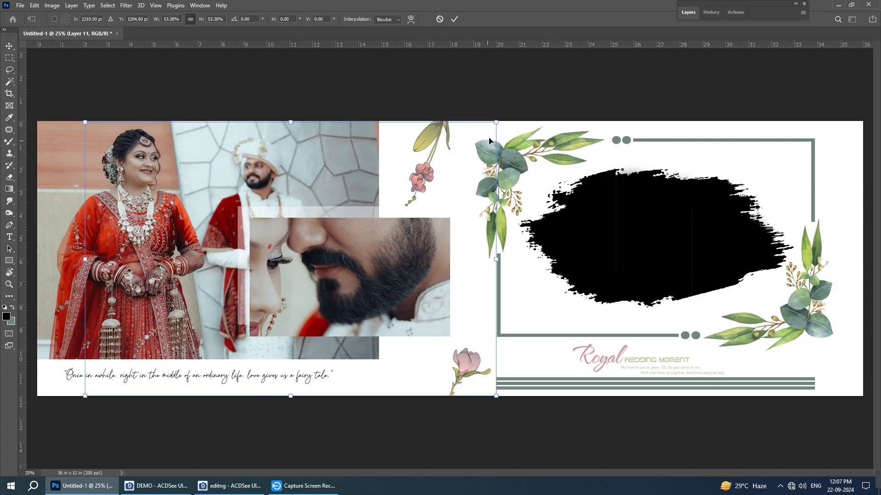
drag(494, 123, 408, 181)
drag(335, 233, 400, 251)
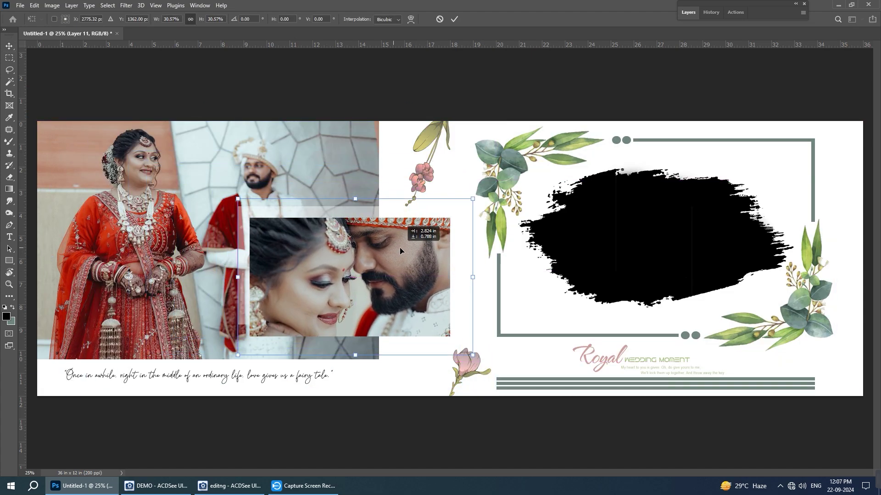
drag(473, 200, 462, 204)
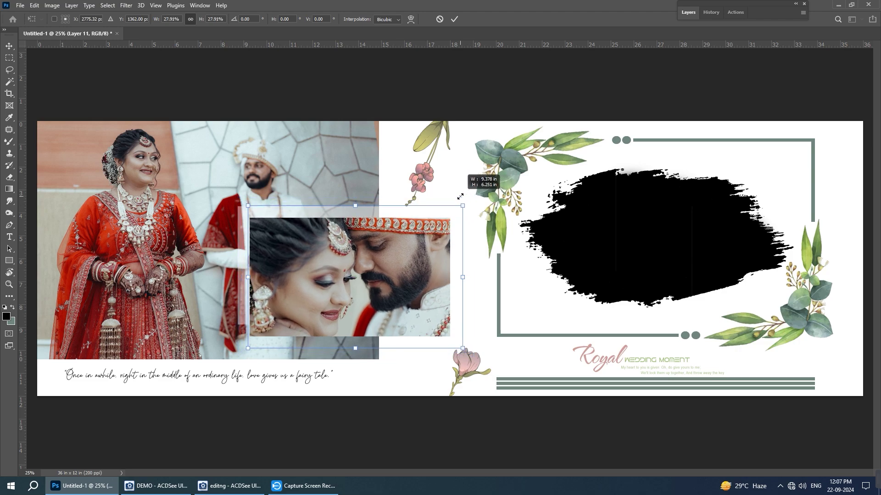
drag(436, 255, 435, 254)
text(272)
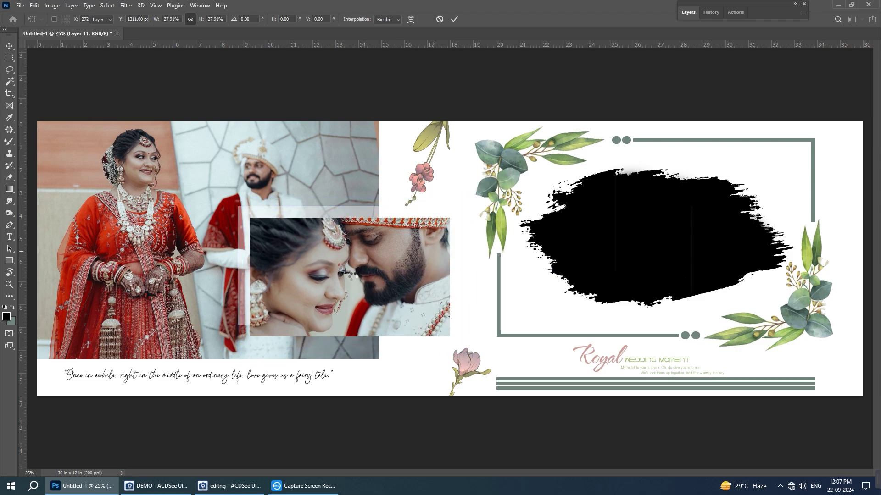
key(Return)
right_click(352, 276)
click(374, 290)
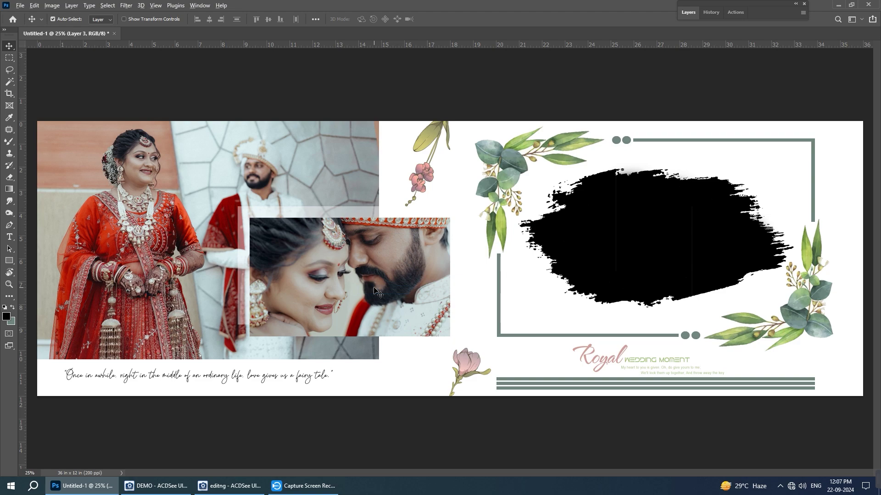
click(71, 5)
- Give Layer 3 a 10 px black stroke, then select the brush-stroke block's Layer 9
click(193, 90)
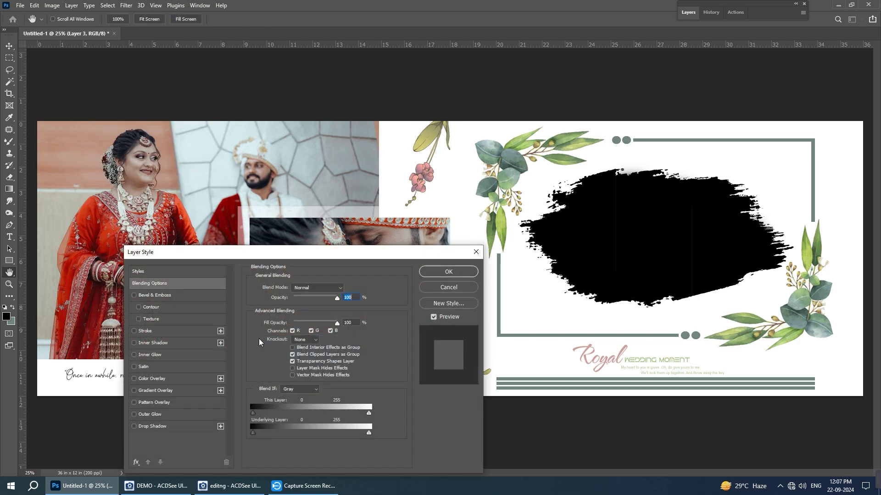
click(152, 331)
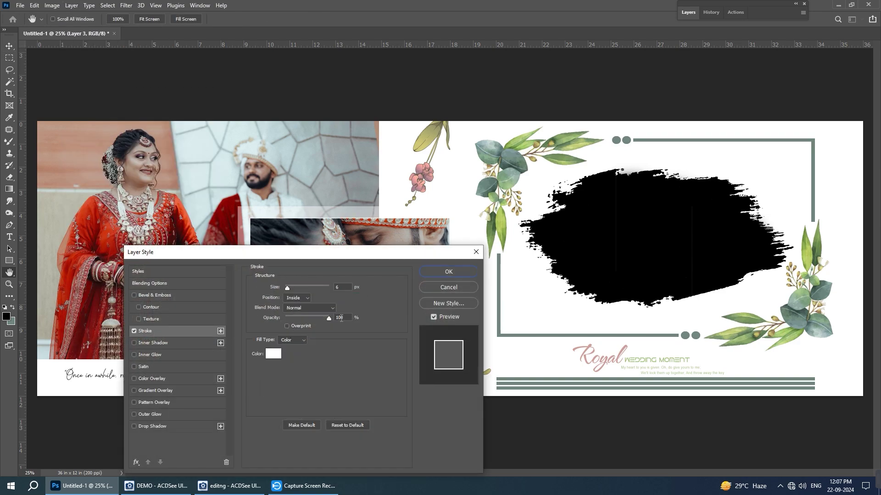
click(274, 354)
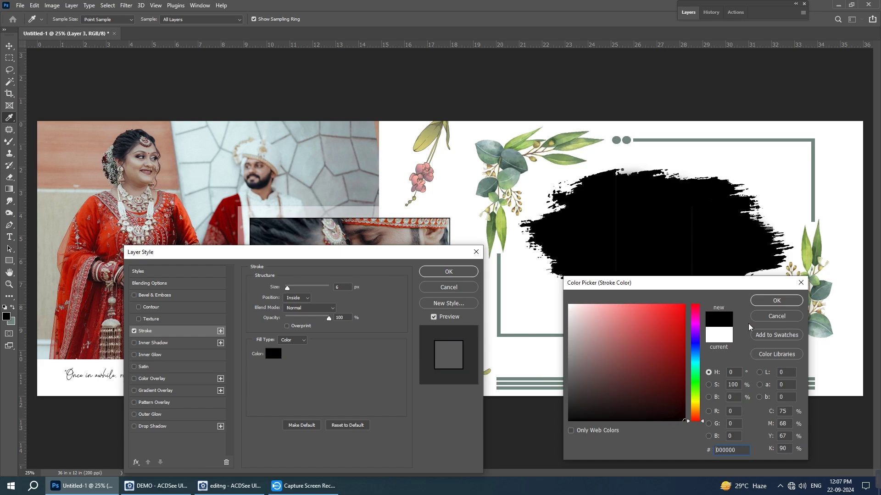
click(776, 301)
text(10)
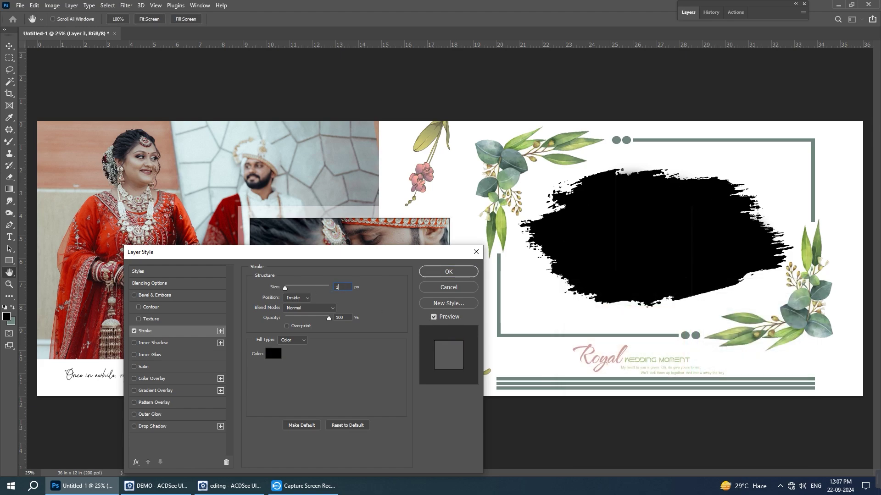
key(Return)
right_click(601, 244)
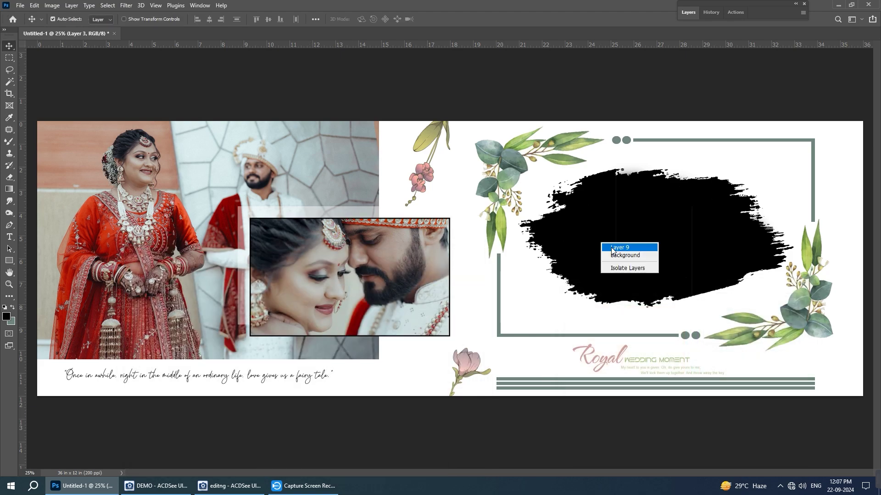
click(617, 248)
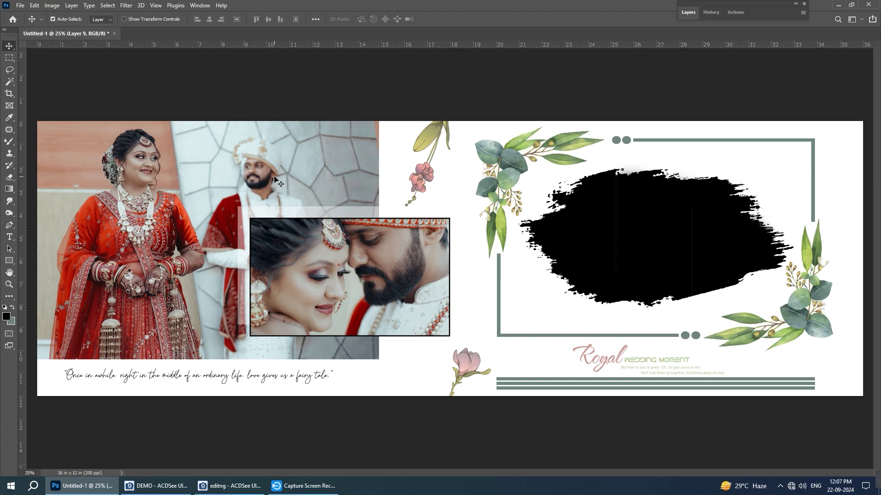
- Browse the editing folder in ACDSee and drag photo OMS_2317 1 into Photoshop
click(230, 485)
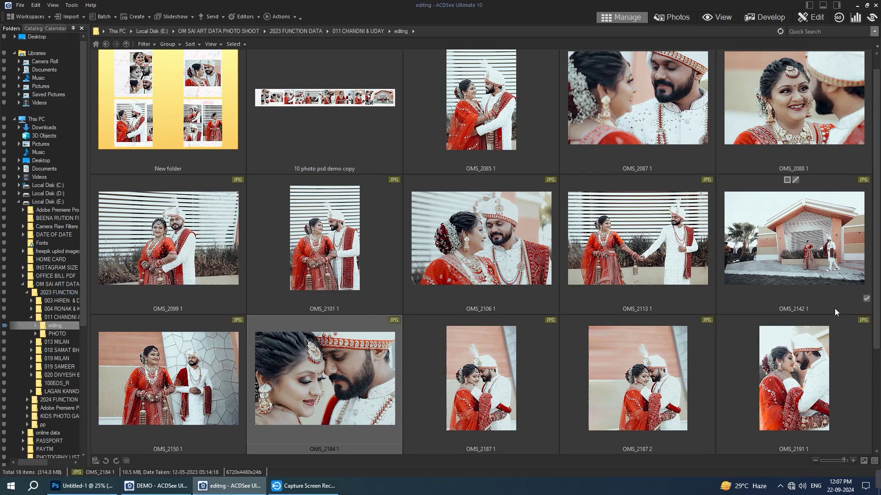
scroll(835, 309, down, 3)
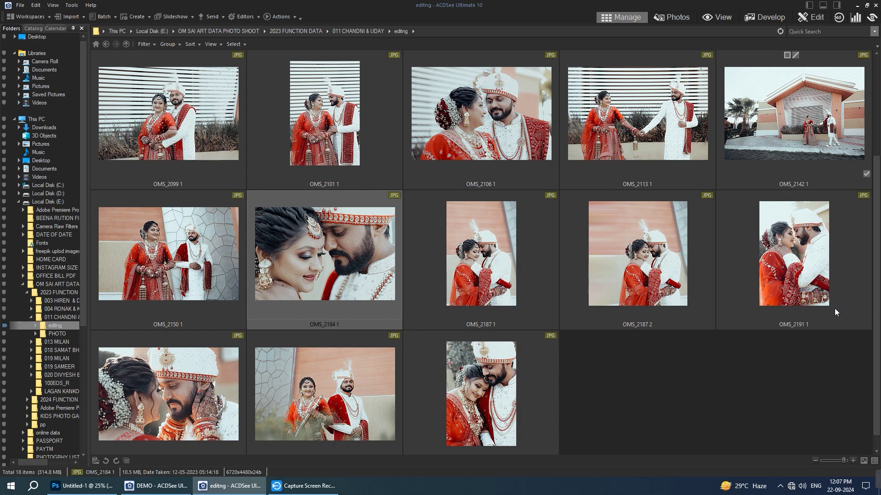
mouse_move(637, 378)
scroll(482, 321, down, 1)
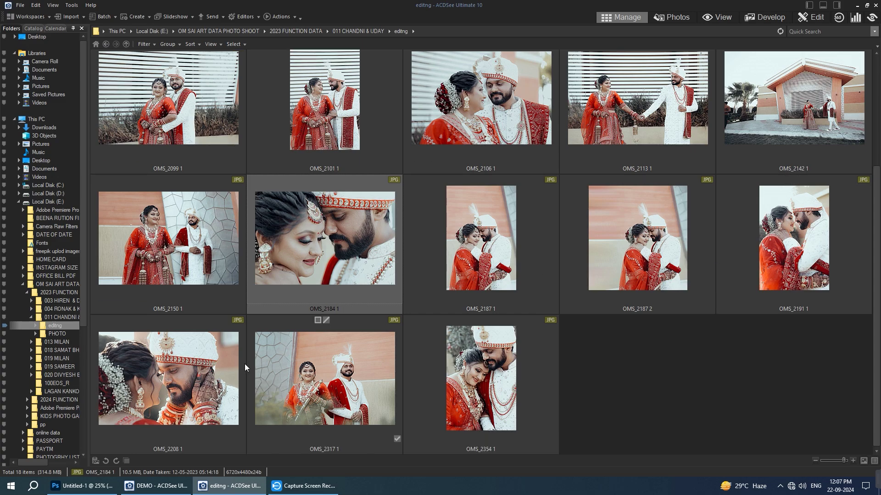
mouse_move(257, 367)
mouse_down()
mouse_move(167, 450)
mouse_move(307, 2)
mouse_up()
- Paste the couple photo into the banner and clip it to the brush-stroke layer
key(ctrl+w)
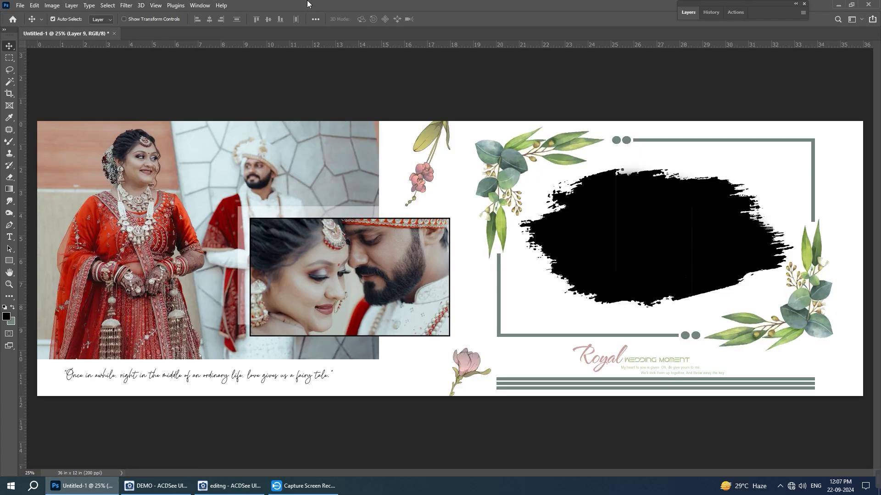
key(ctrl+0)
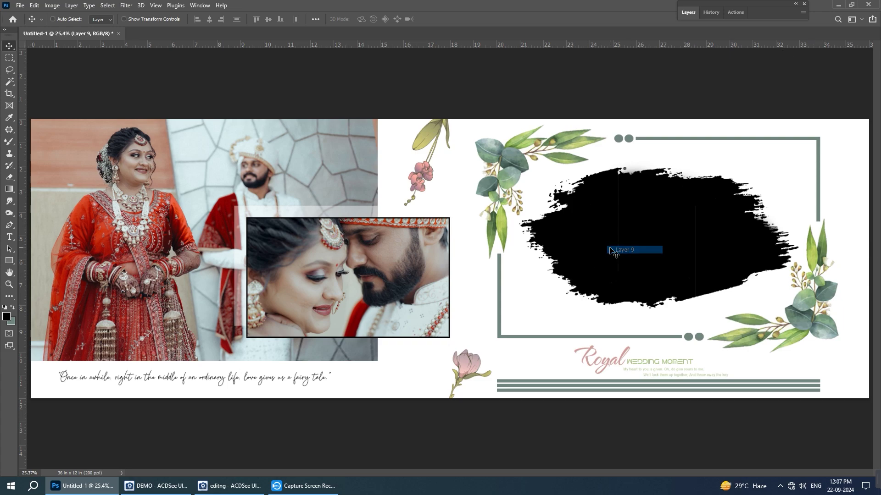
key(ctrl+v)
key(ctrl+alt+g)
- Scale the clipped photo to about 37% with the couple centred in the brush shape
key(ctrl+t)
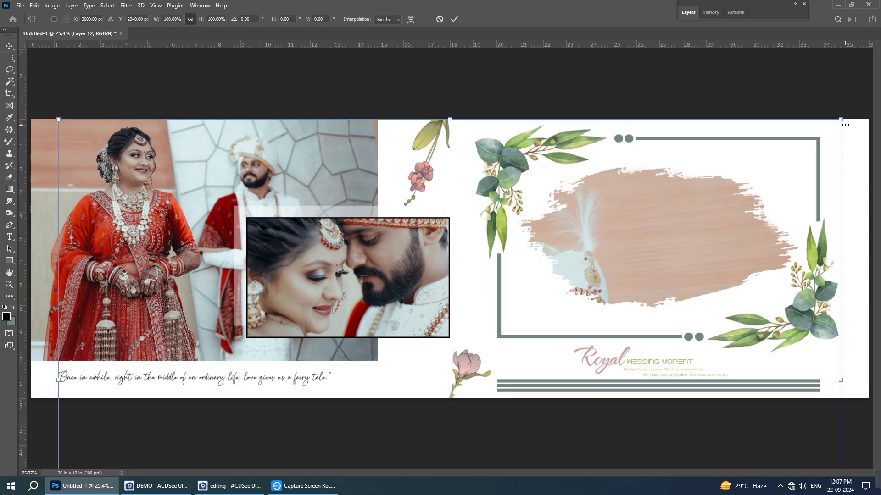
drag(842, 120, 568, 274)
drag(572, 305, 759, 170)
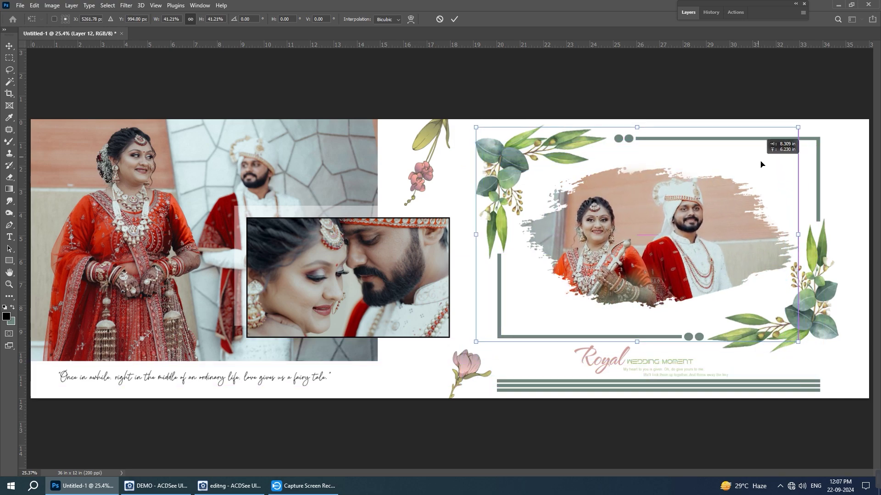
drag(760, 170, 765, 161)
drag(805, 131, 787, 141)
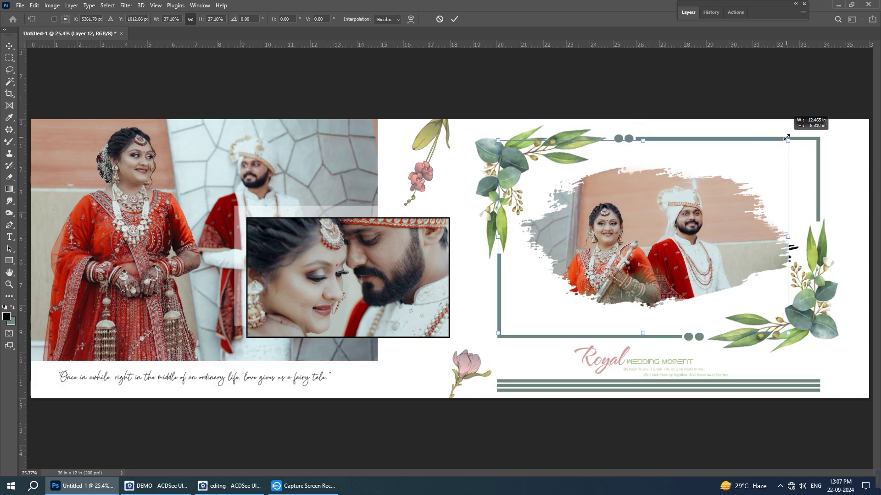
drag(700, 211, 711, 210)
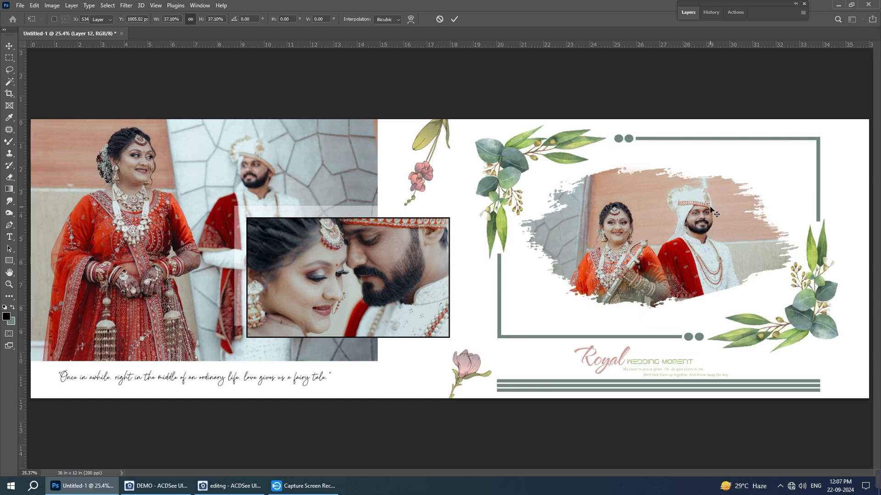
key(Return)
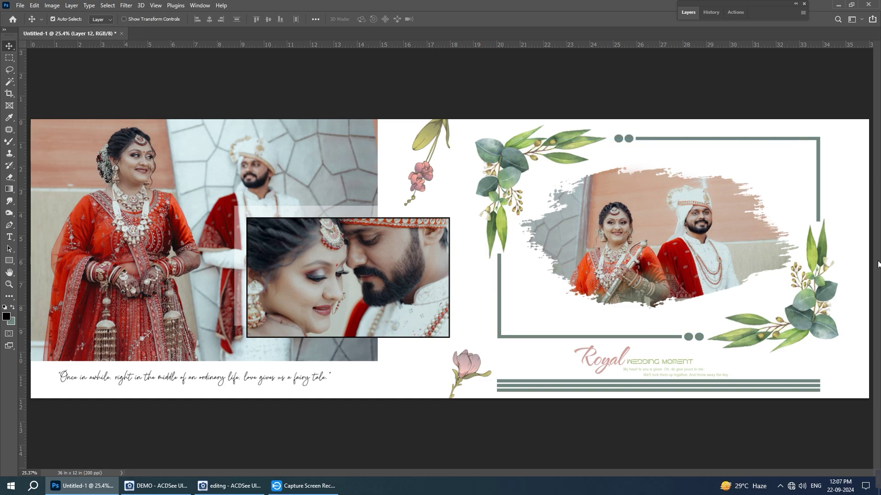